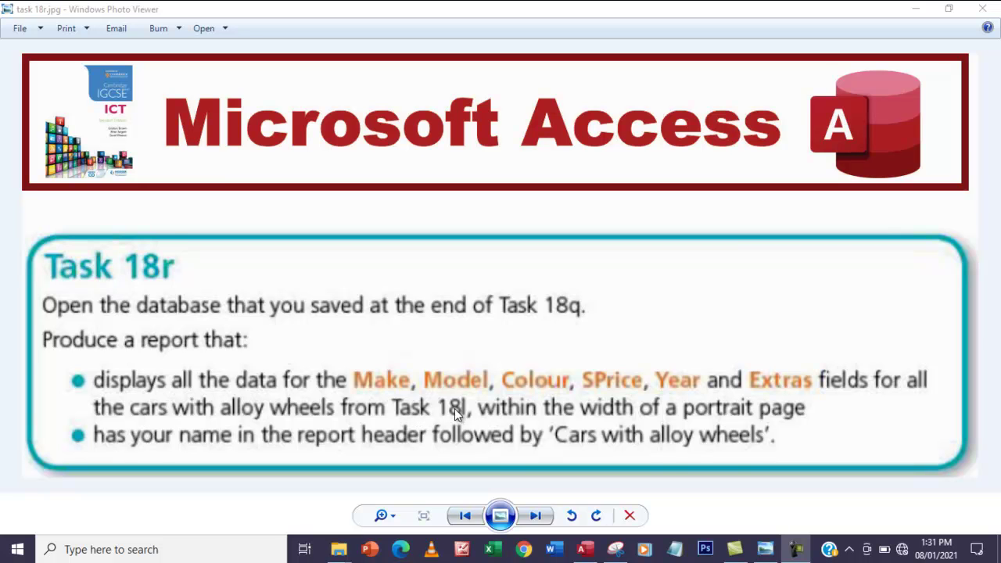
# After reading the Task 18r brief, switch back to the msaccesslesson database in Access.
pyautogui.click(586, 479)
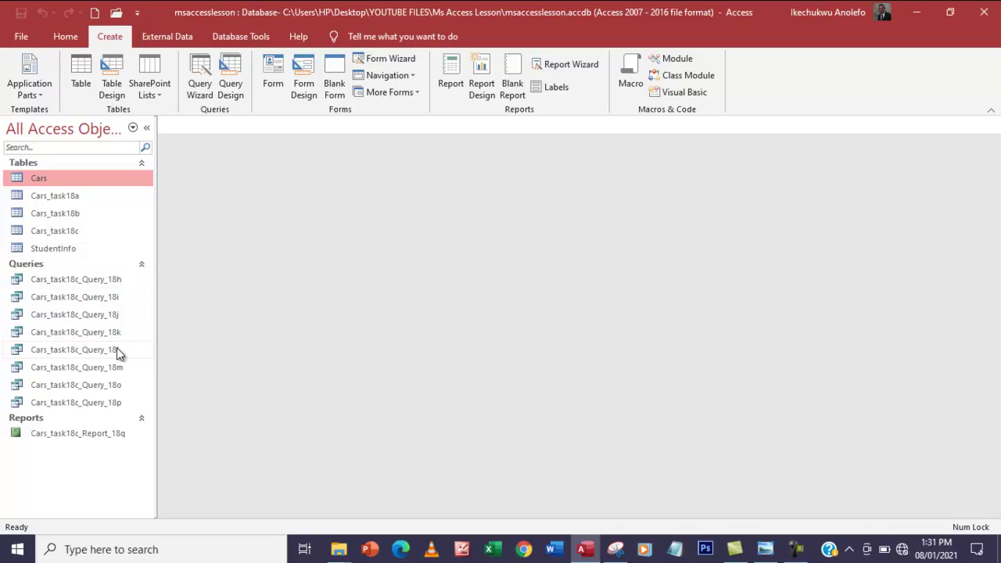
pyautogui.click(105, 349)
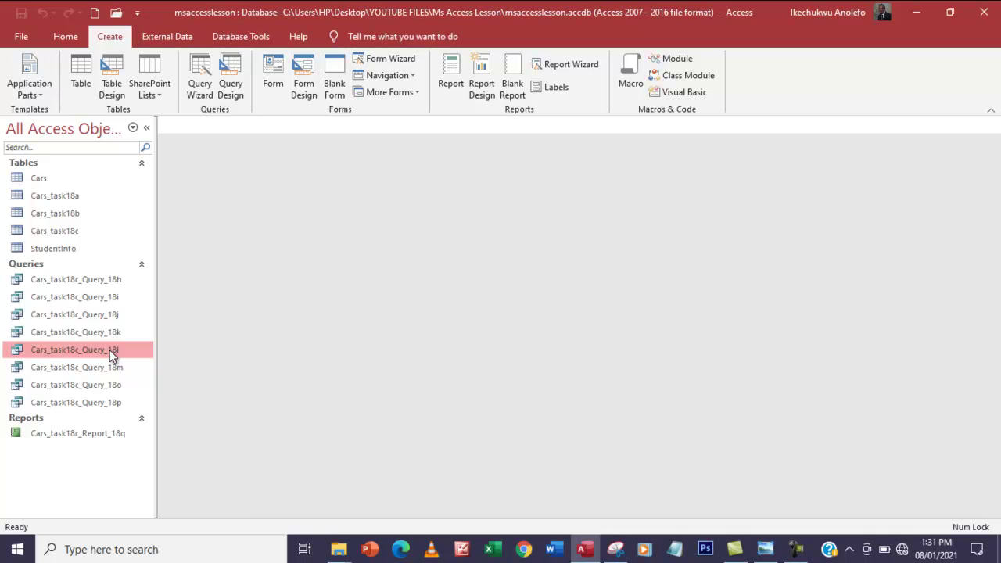
pyautogui.doubleClick(114, 352)
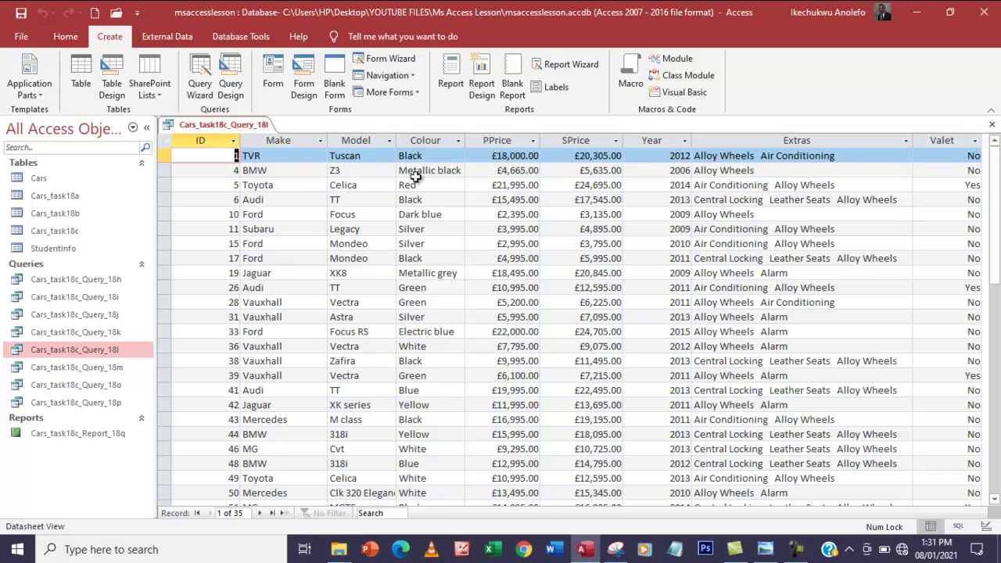
pyautogui.scroll(-3, 418, 181)
pyautogui.scroll(3, 497, 270)
pyautogui.scroll(-3, 347, 220)
pyautogui.scroll(-5, 347, 220)
pyautogui.scroll(8, 563, 277)
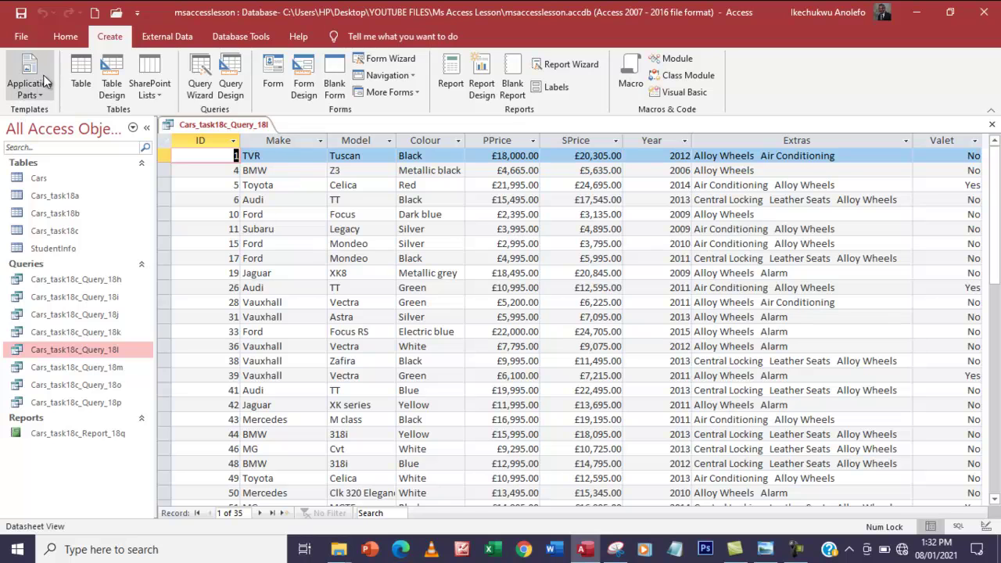
pyautogui.click(66, 36)
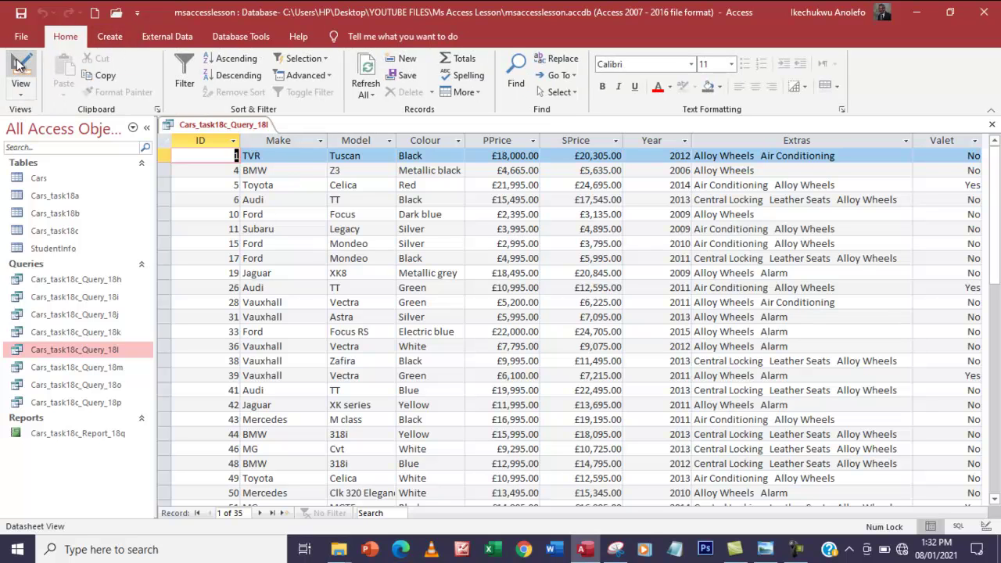
pyautogui.click(20, 68)
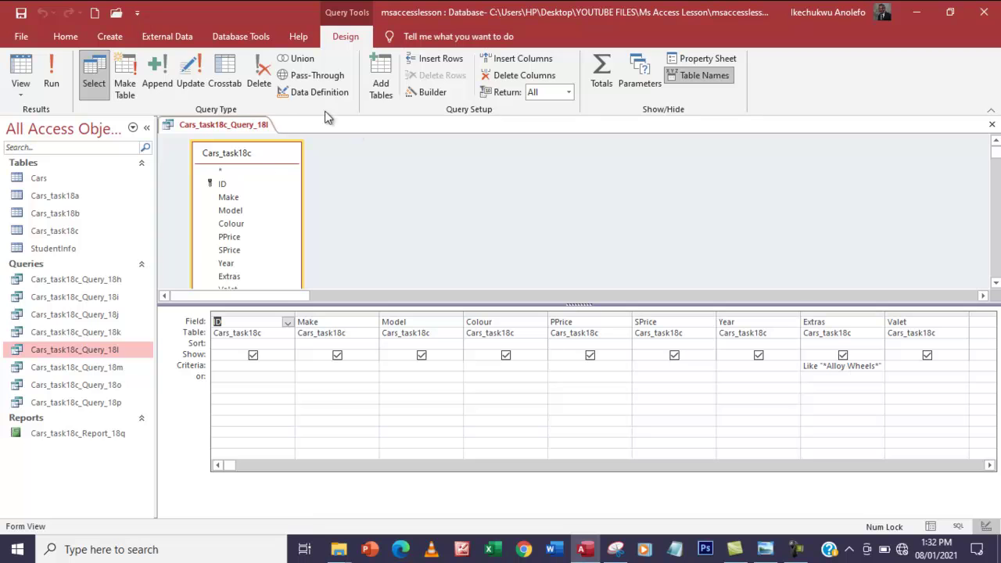
pyautogui.click(992, 124)
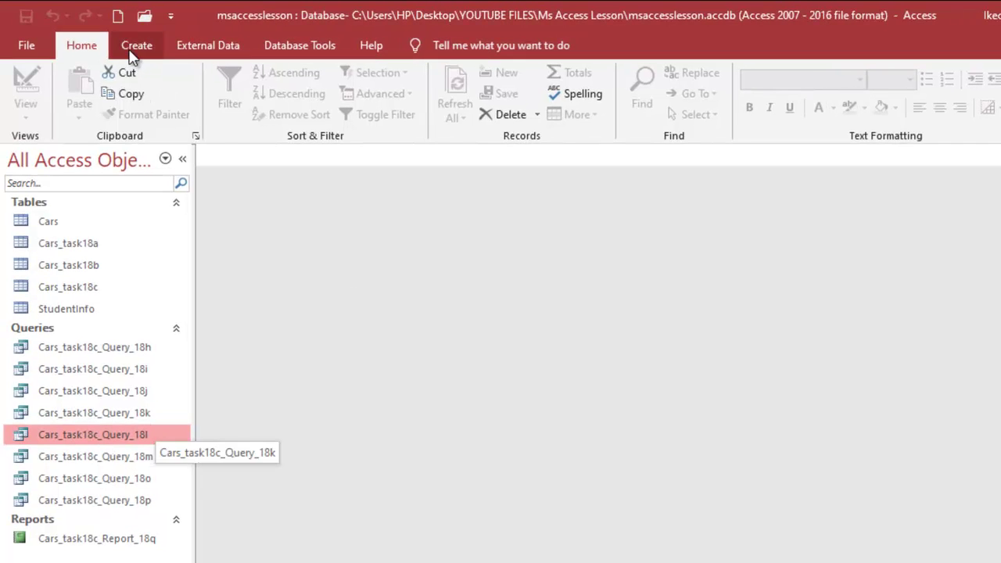
pyautogui.click(133, 48)
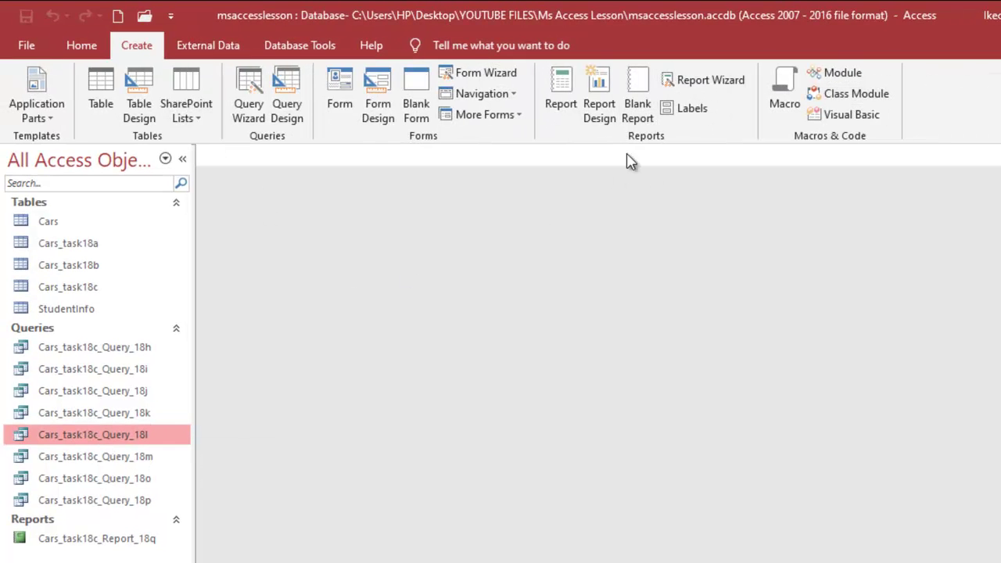
# Start the Report Wizard and add the Make, Model and Colour fields.
pyautogui.click(706, 86)
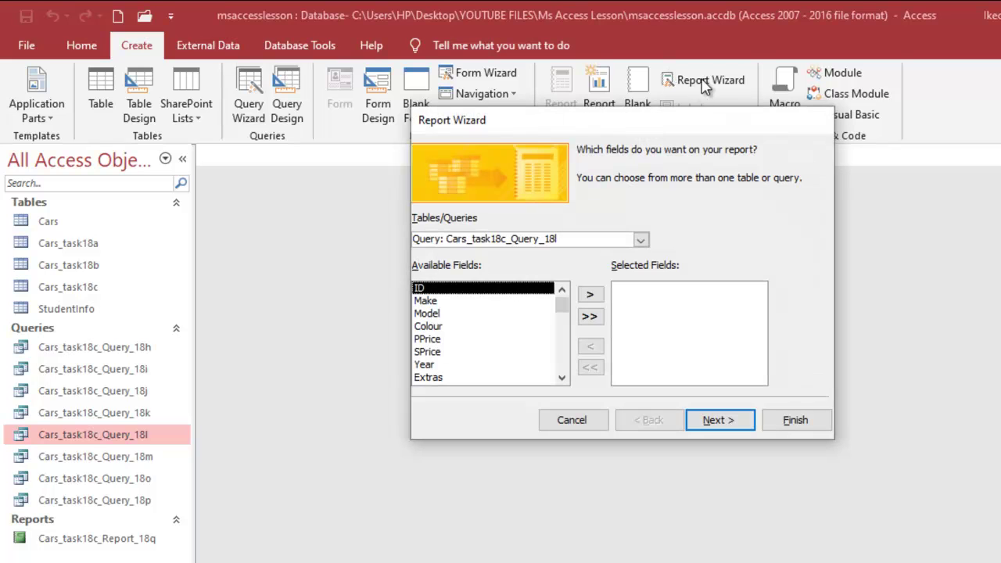
pyautogui.click(429, 304)
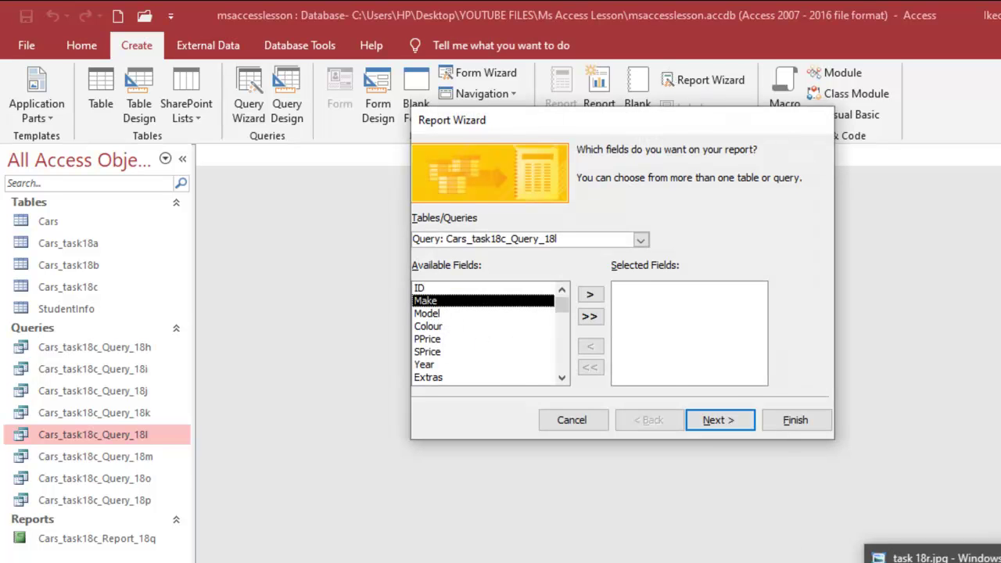
pyautogui.click(899, 550)
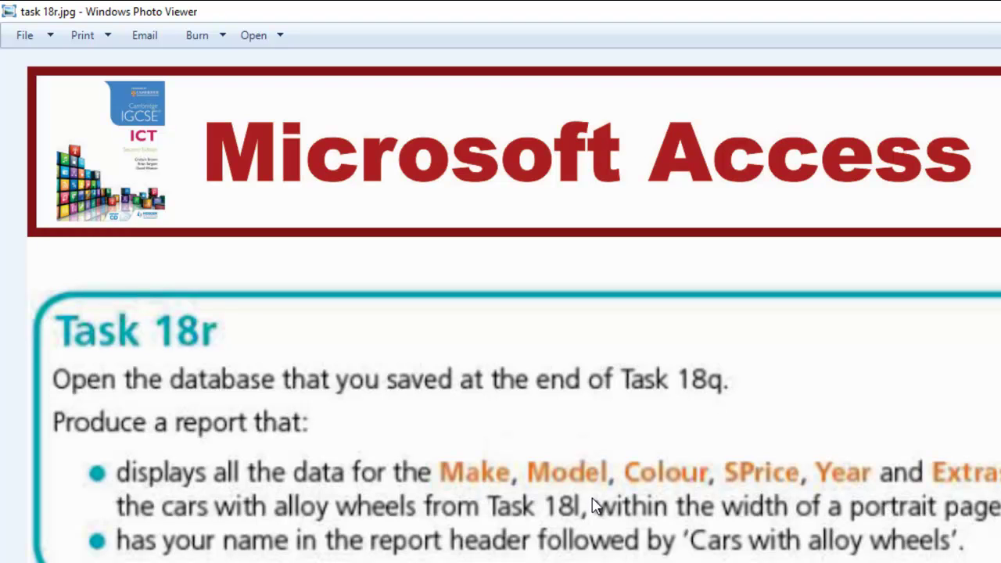
pyautogui.click(753, 545)
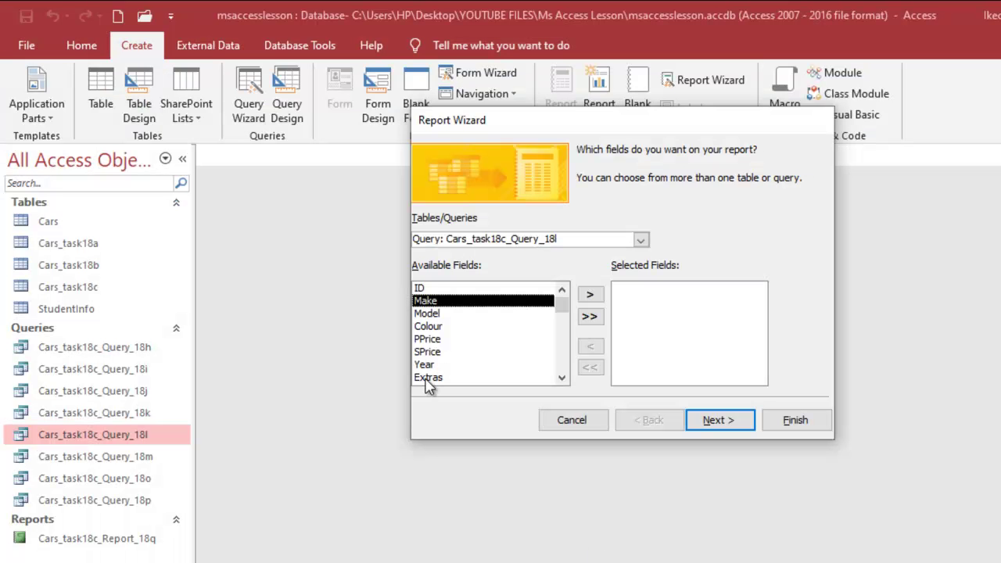
pyautogui.click(595, 299)
pyautogui.click(595, 299)
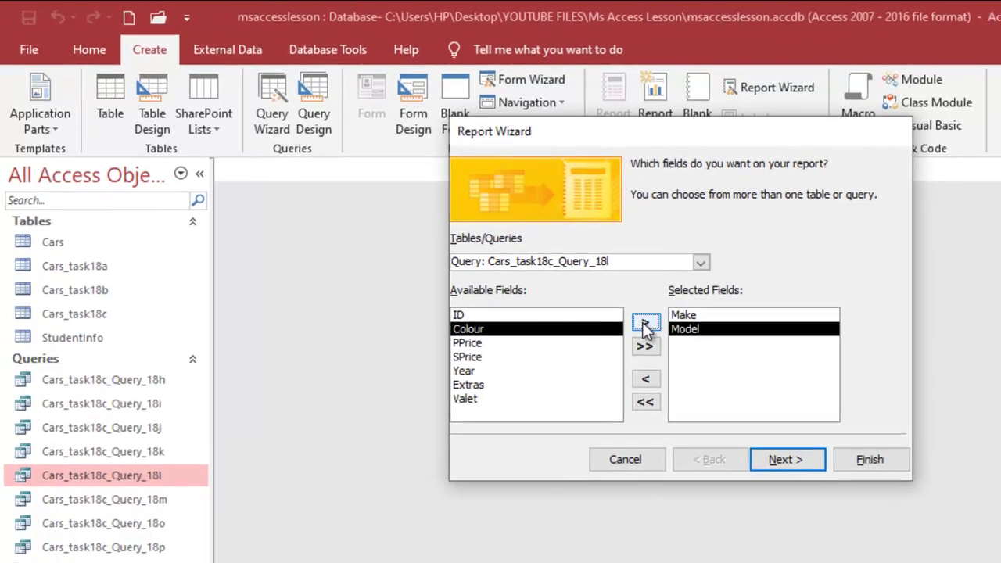
pyautogui.click(594, 300)
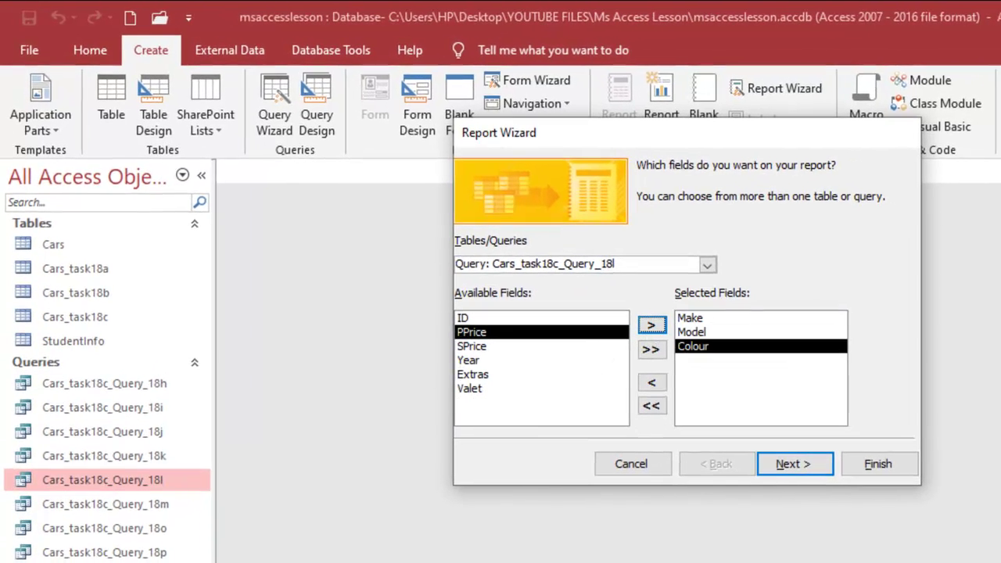
# After rechecking the brief, add the SPrice, Year and Extras fields.
pyautogui.hotkey('alt', 'Tab')
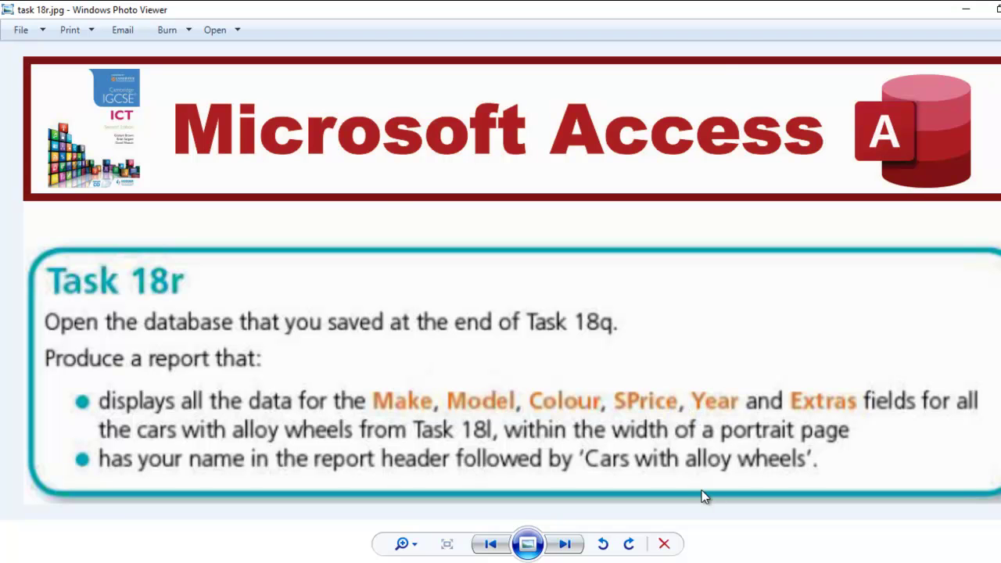
pyautogui.hotkey('alt', 'Tab')
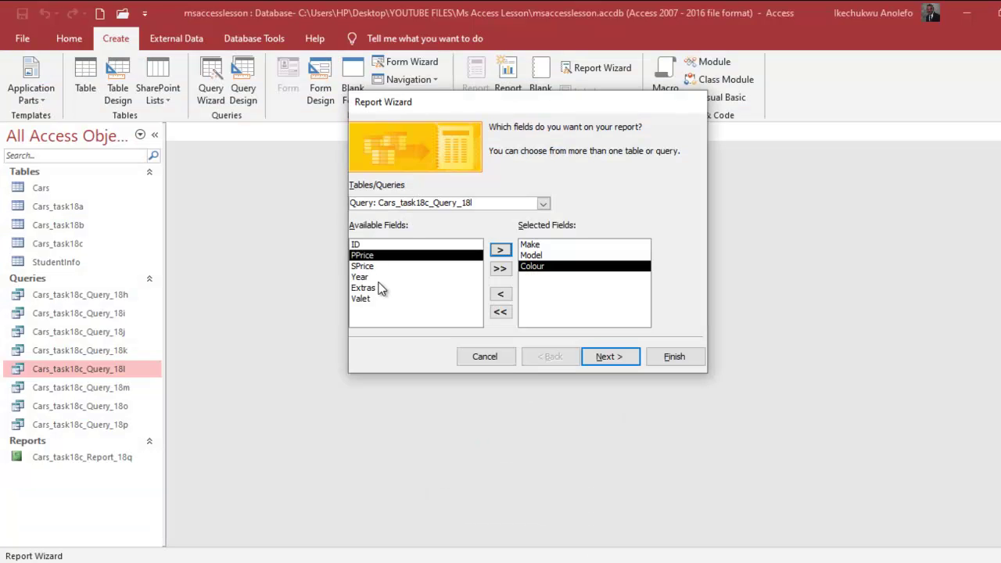
pyautogui.click(386, 275)
pyautogui.click(517, 258)
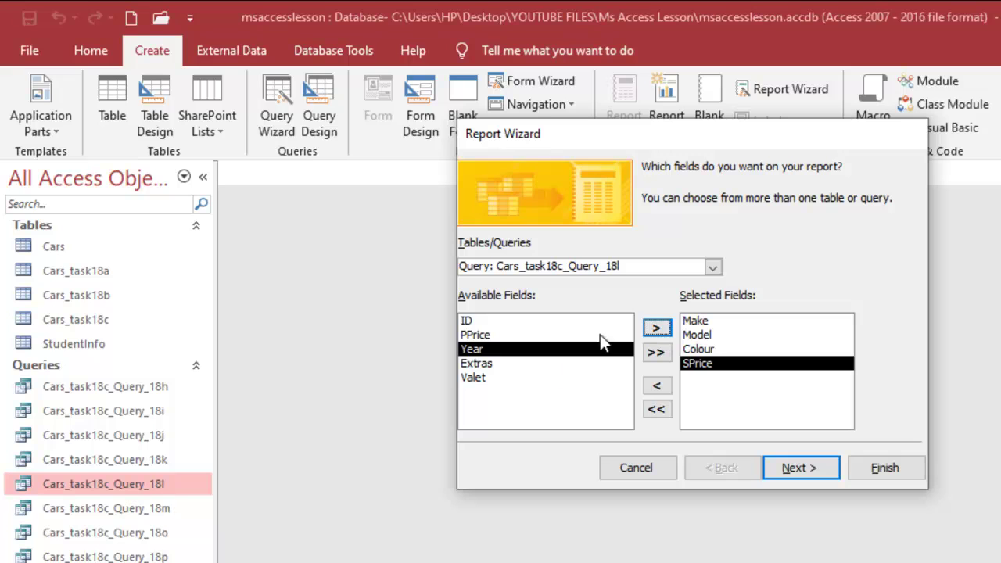
pyautogui.click(657, 329)
pyautogui.click(657, 327)
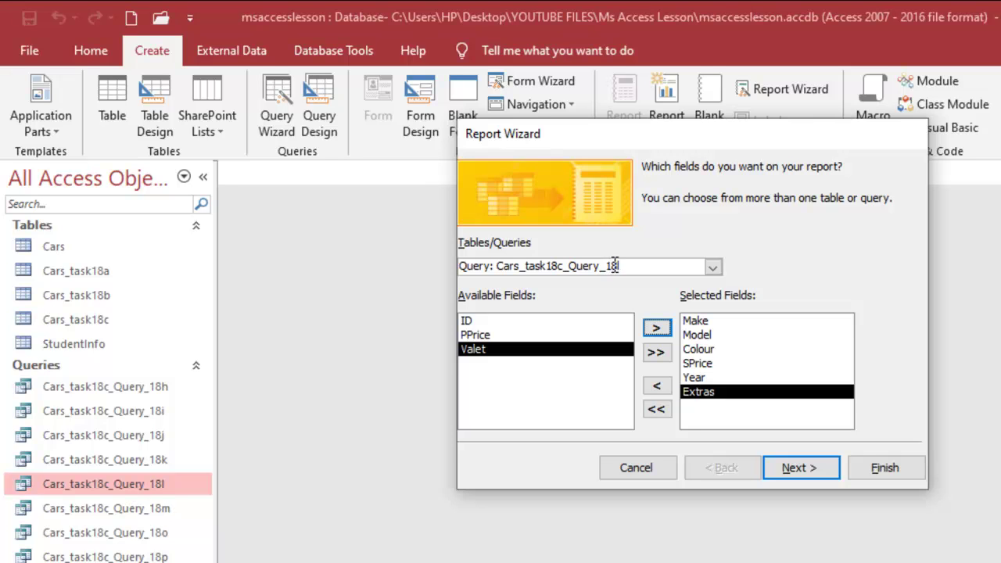
# Confirm the source query Cars_task18c_Query_18l and skip grouping and sorting.
pyautogui.click(637, 264)
pyautogui.moveTo(638, 263); pyautogui.dragTo(461, 267)
pyautogui.click(536, 272)
pyautogui.doubleClick(501, 268)
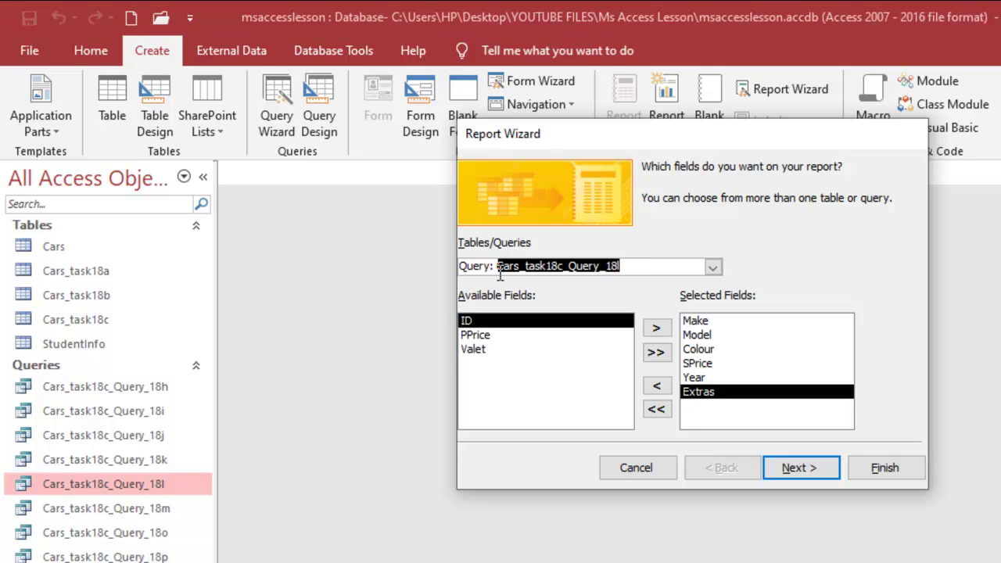
pyautogui.click(792, 476)
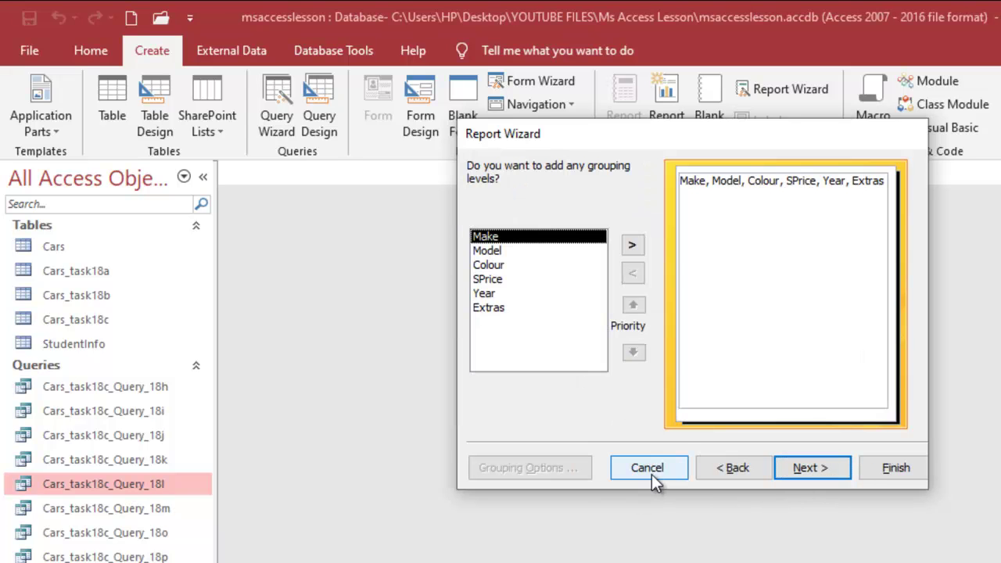
pyautogui.click(805, 474)
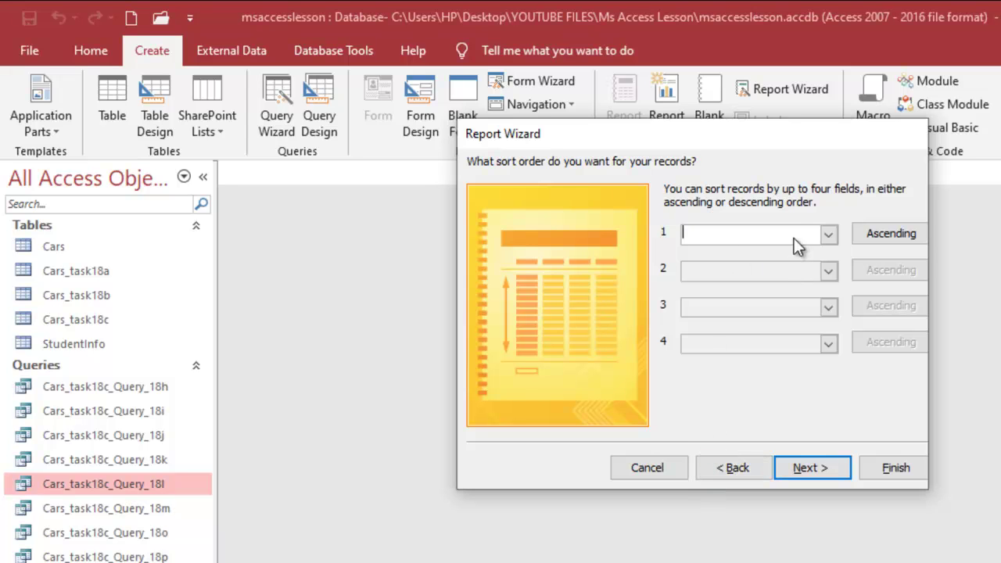
pyautogui.click(794, 467)
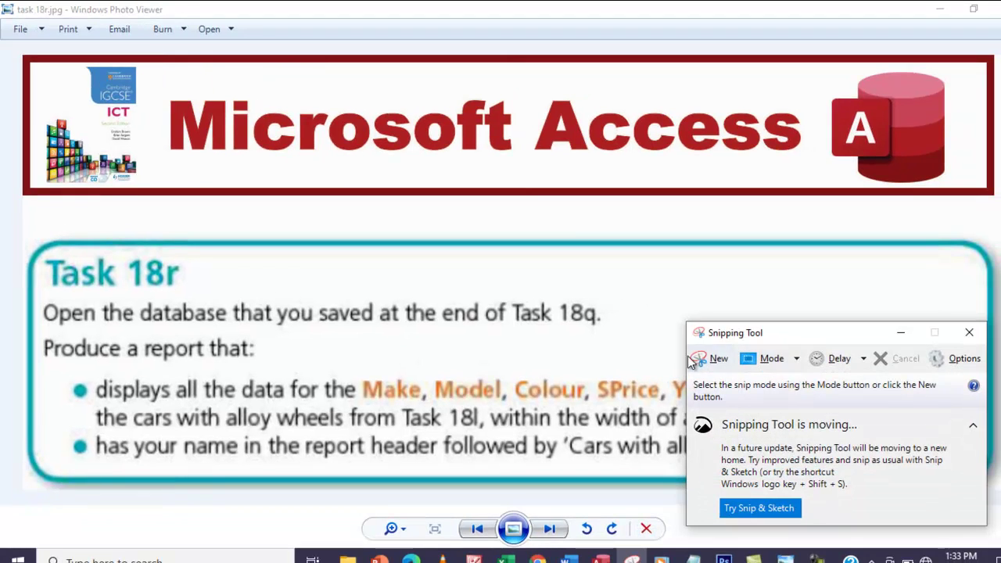
# Snip the Task 18r brief and underline the six field names and 'portrait page' in red.
pyautogui.click(708, 358)
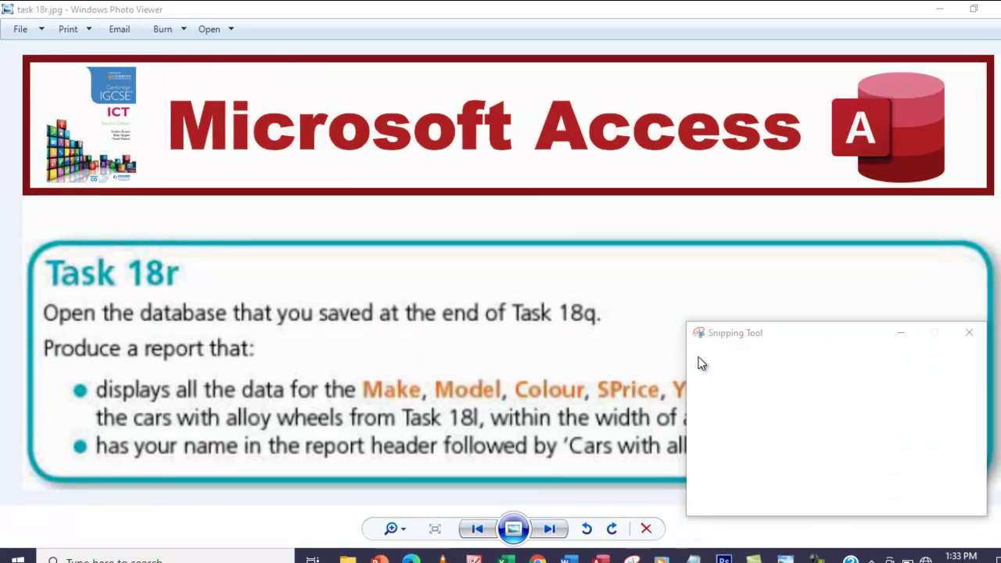
pyautogui.moveTo(39, 246); pyautogui.dragTo(958, 488)
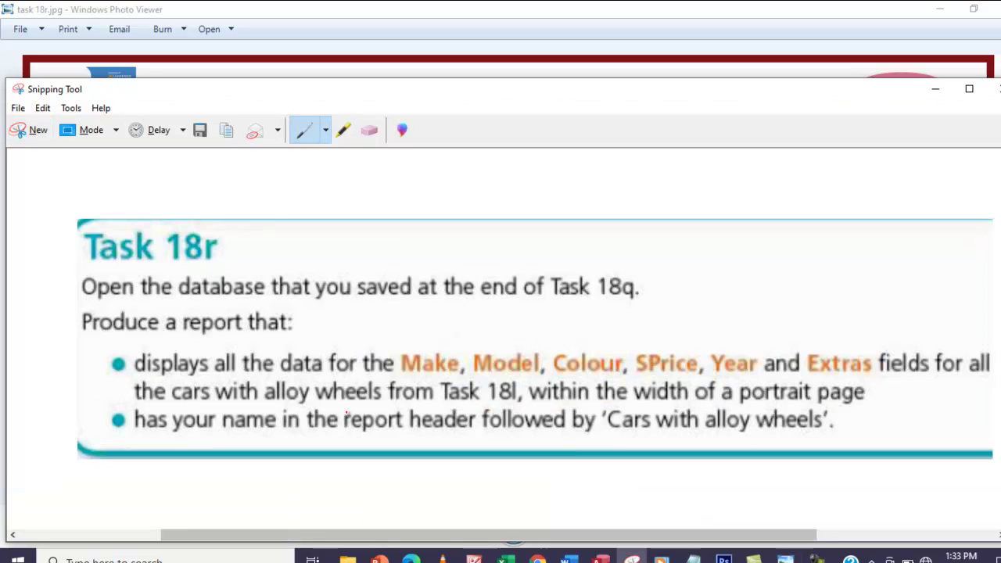
pyautogui.moveTo(243, 382); pyautogui.dragTo(907, 376)
pyautogui.moveTo(742, 407); pyautogui.dragTo(860, 408)
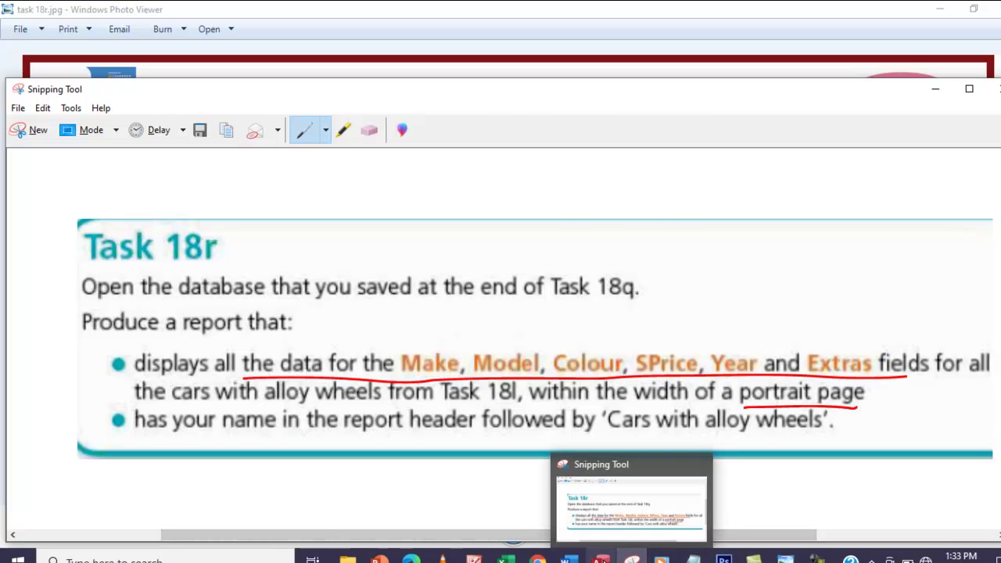
pyautogui.click(600, 560)
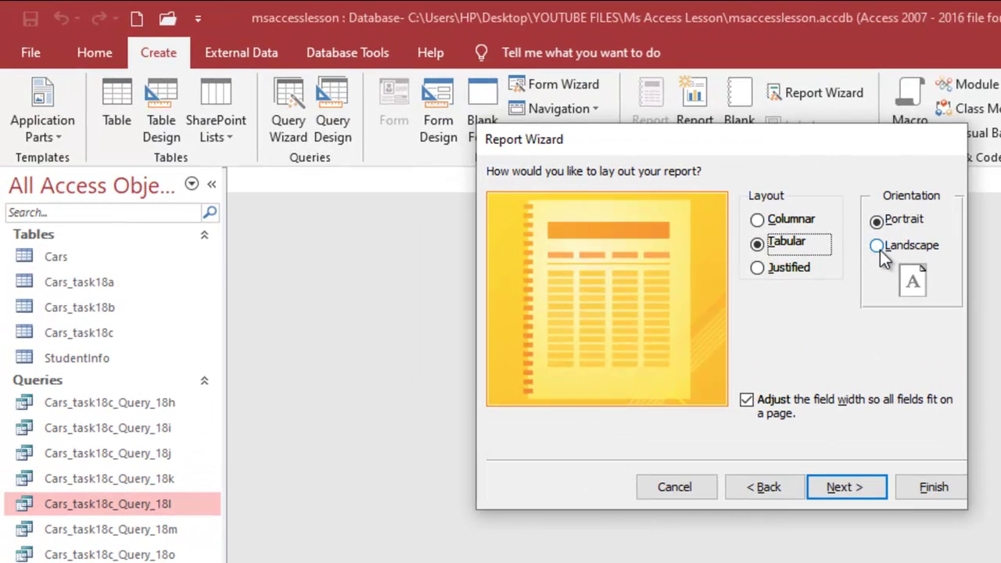
# Keep the tabular report in portrait orientation and advance to the title step.
pyautogui.click(876, 246)
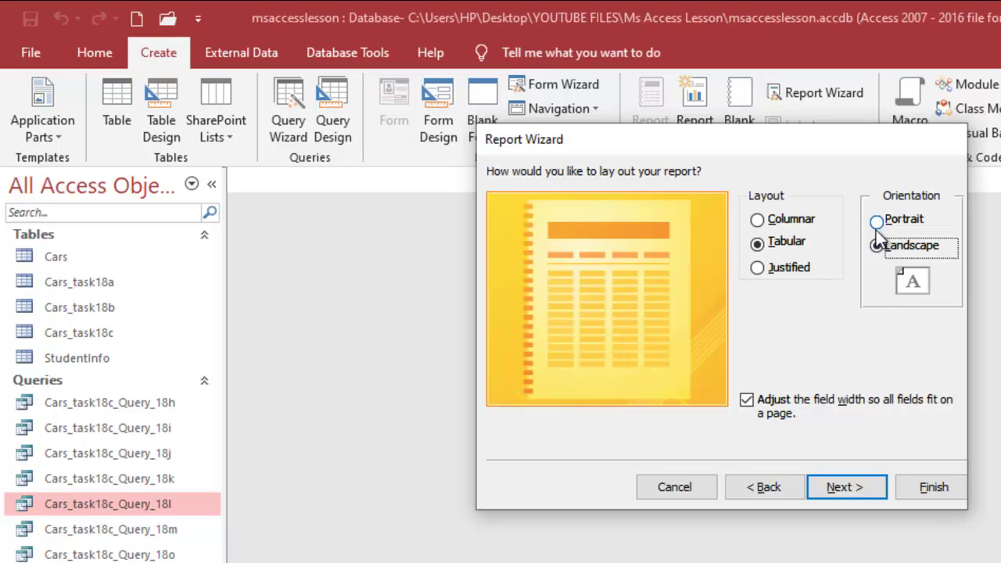
pyautogui.click(877, 222)
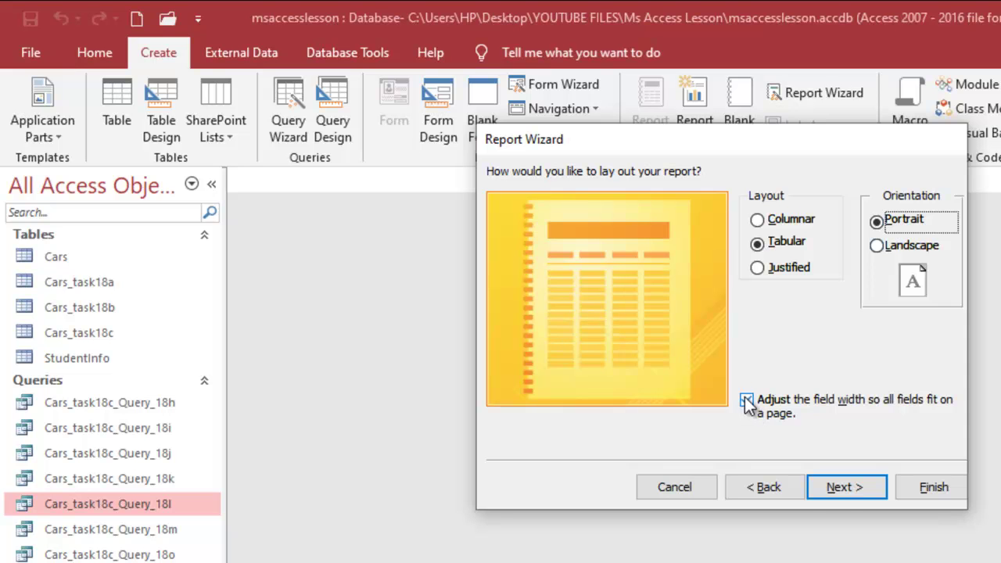
pyautogui.click(833, 488)
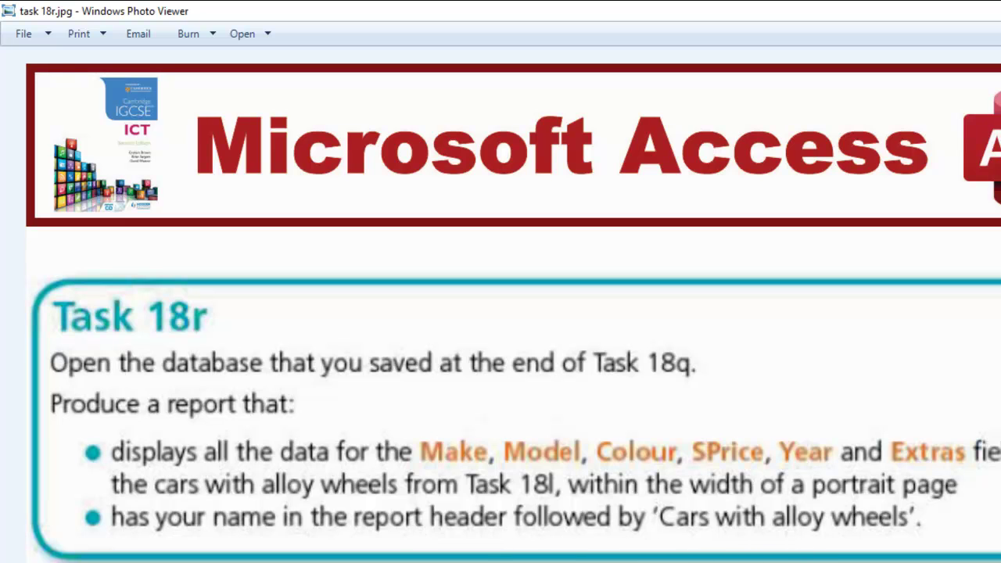
# Replace the suggested report title with the author's name followed by 'Cars with Alloy wheels'.
pyautogui.click(697, 547)
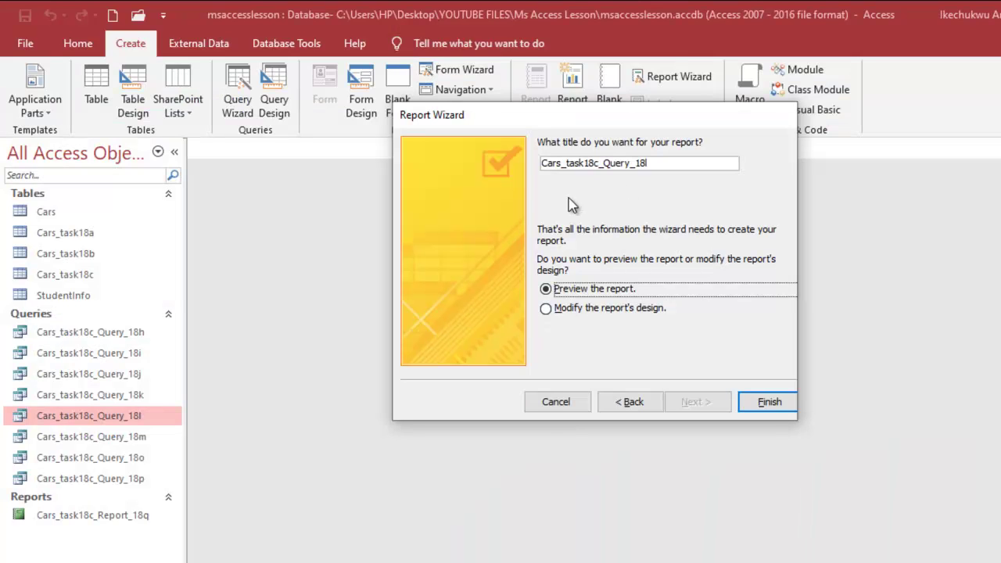
pyautogui.moveTo(664, 163); pyautogui.dragTo(548, 168)
pyautogui.click(547, 167)
pyautogui.doubleClick(541, 167)
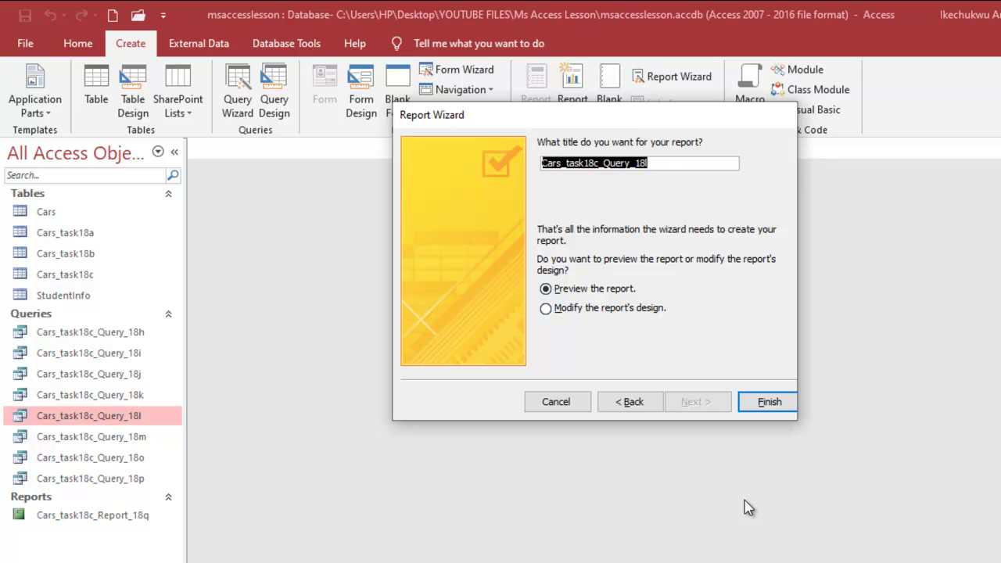
pyautogui.write('.')
pyautogui.press('BackSpace')
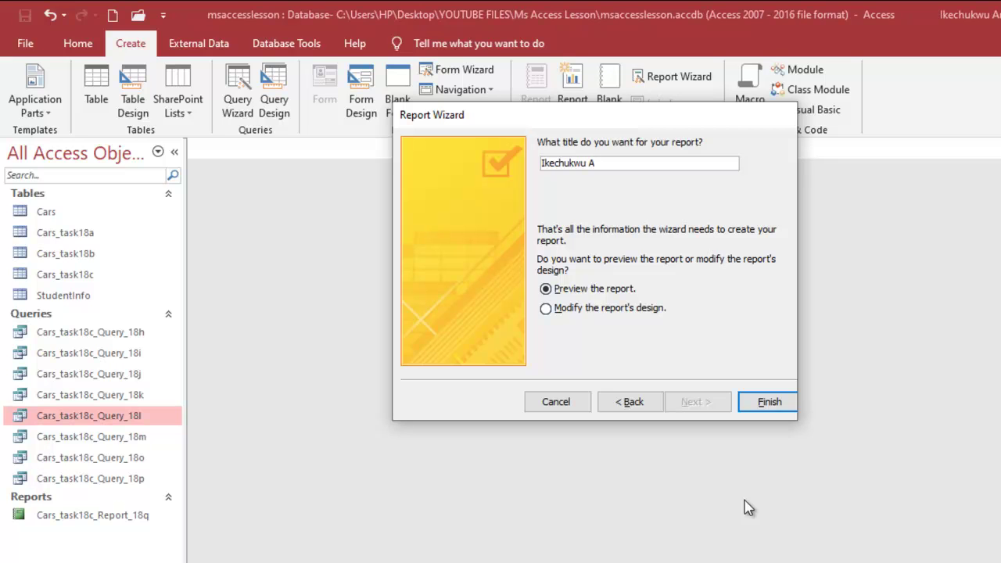
pyautogui.hotkey('alt', 'Tab')
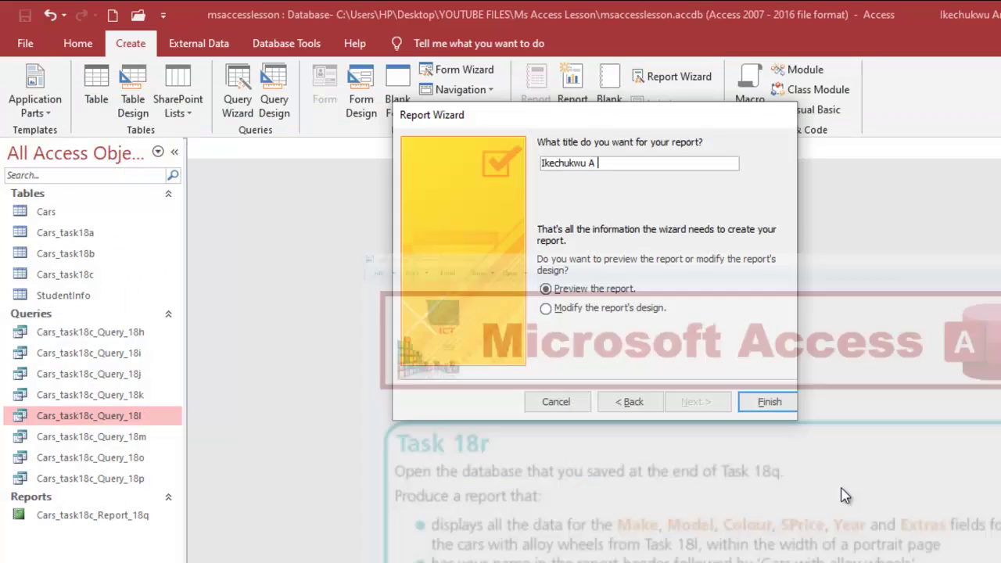
pyautogui.press('BackSpace')
pyautogui.press('BackSpace')
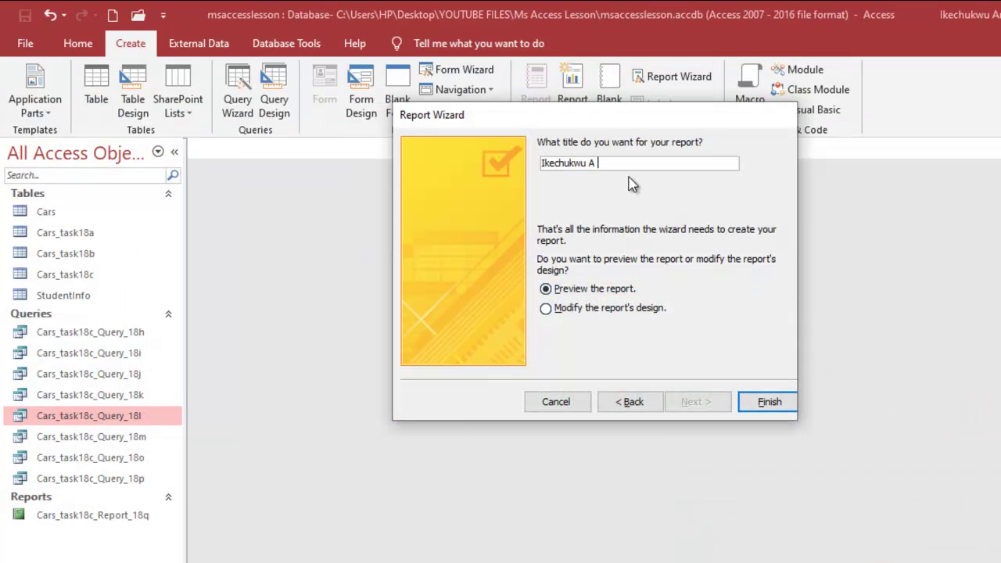
pyautogui.write('Cars with ')
pyautogui.write('Alloy')
pyautogui.write(' wi')
pyautogui.write('h')
pyautogui.write('eels')
# Title the report Cars_task18c_Report_18r and finish the wizard, opening it in Design View.
pyautogui.hotkey('ctrl', 'z')
pyautogui.moveTo(630, 163); pyautogui.dragTo(606, 166)
pyautogui.press('BackSpace')
pyautogui.write('E_18l')
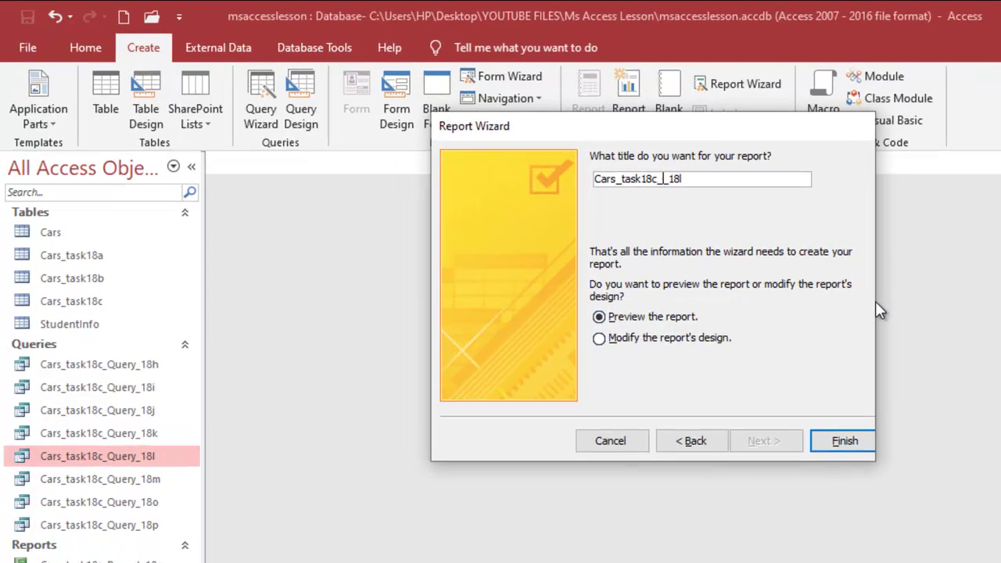
pyautogui.press('BackSpace')
pyautogui.write('Report')
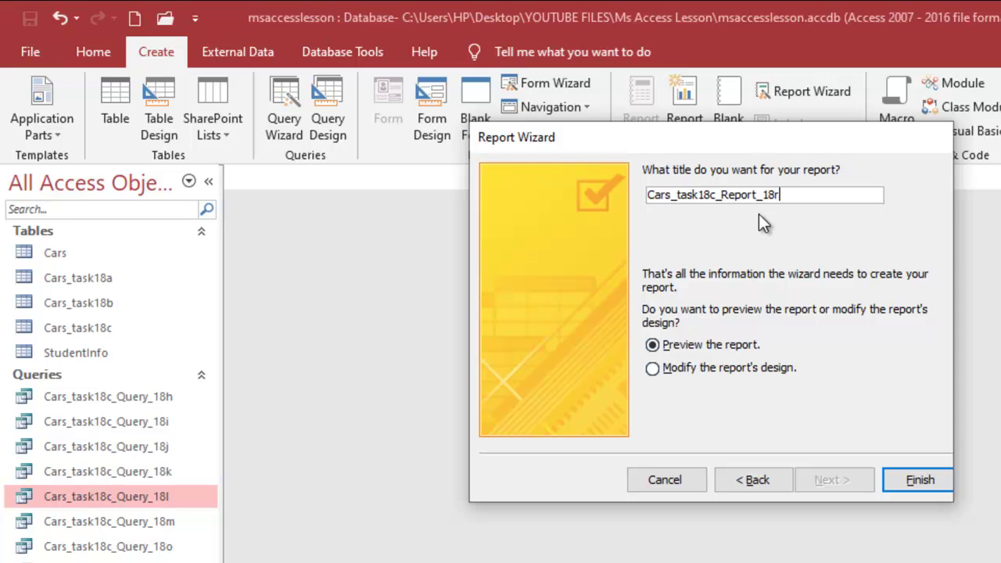
pyautogui.click(653, 373)
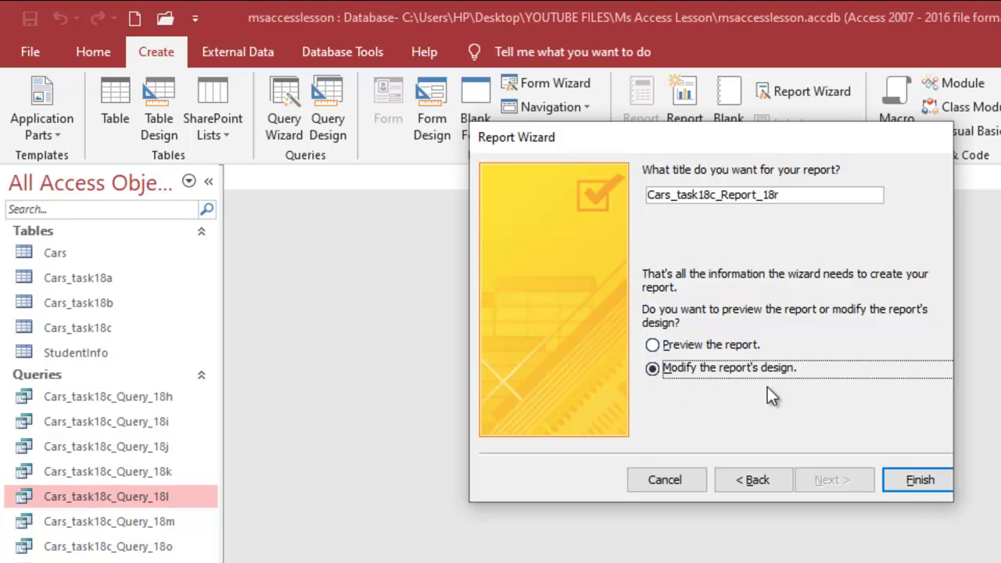
pyautogui.click(913, 480)
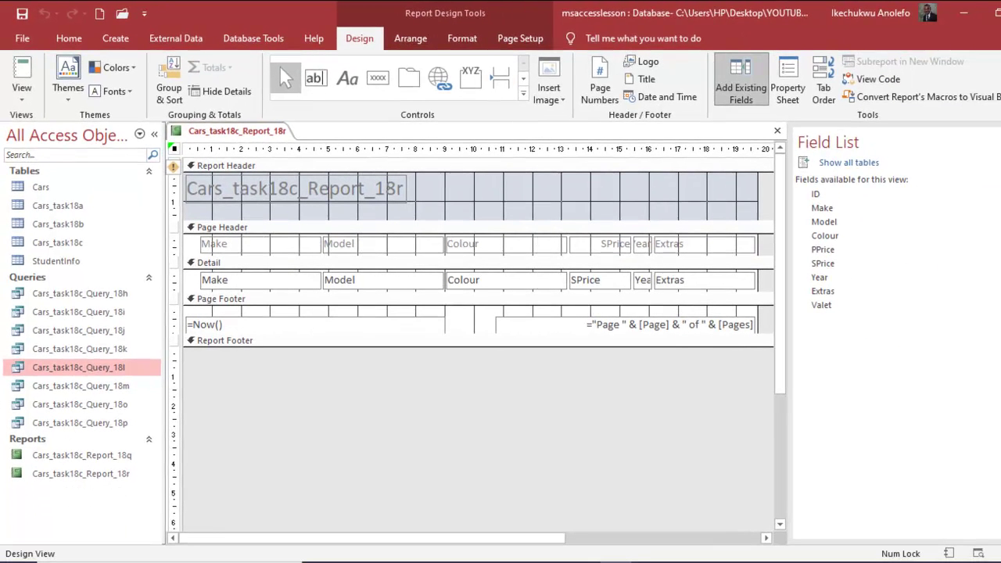
# Close the Field List and widen the header title label across the report header.
pyautogui.click(741, 78)
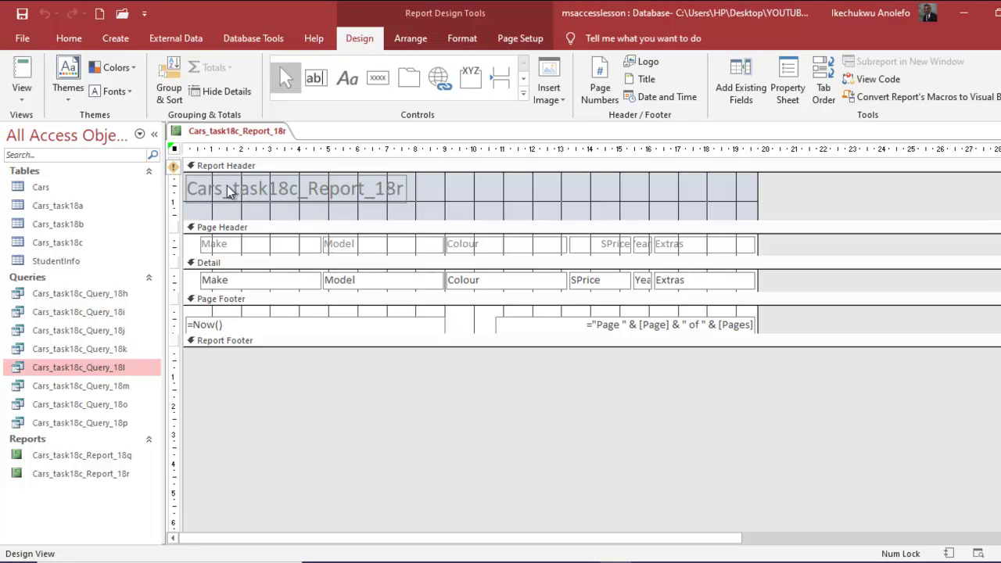
pyautogui.click(382, 189)
pyautogui.click(400, 188)
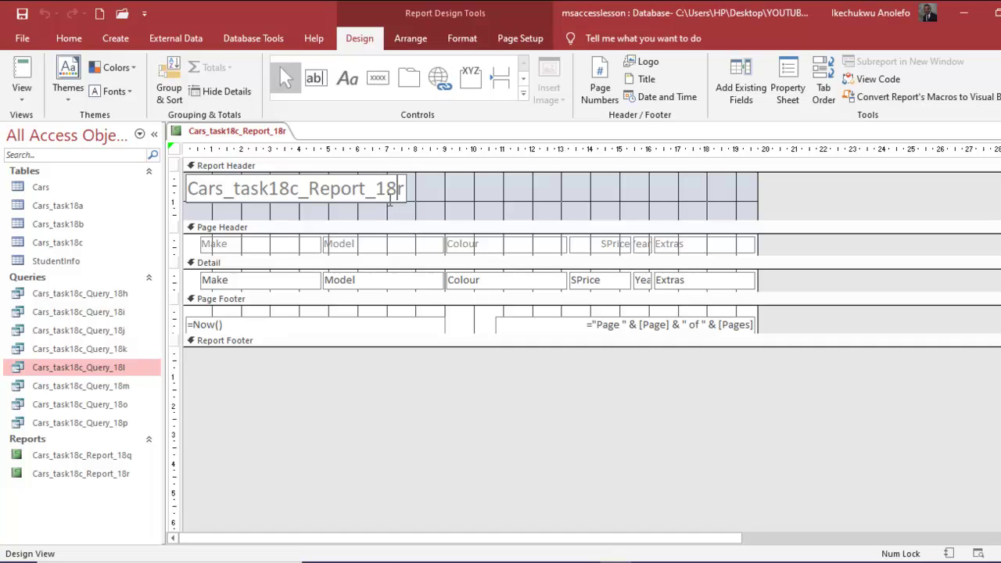
pyautogui.click(559, 213)
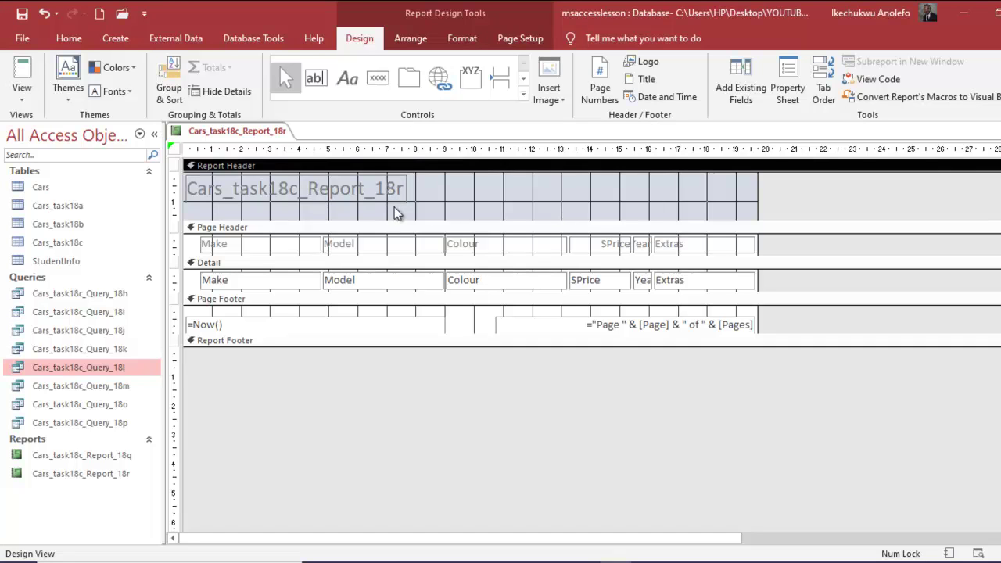
pyautogui.click(396, 202)
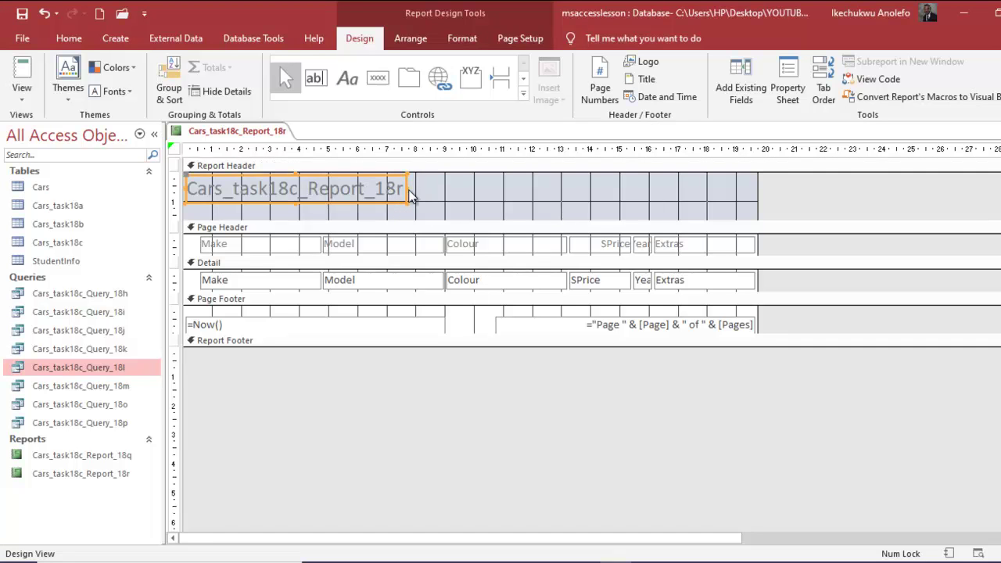
pyautogui.moveTo(406, 189); pyautogui.dragTo(728, 201)
# Change the header text to the author's name plus 'Cars with Alloy Wheels', checking it against the brief.
pyautogui.click(384, 189)
pyautogui.moveTo(407, 189); pyautogui.dragTo(181, 192)
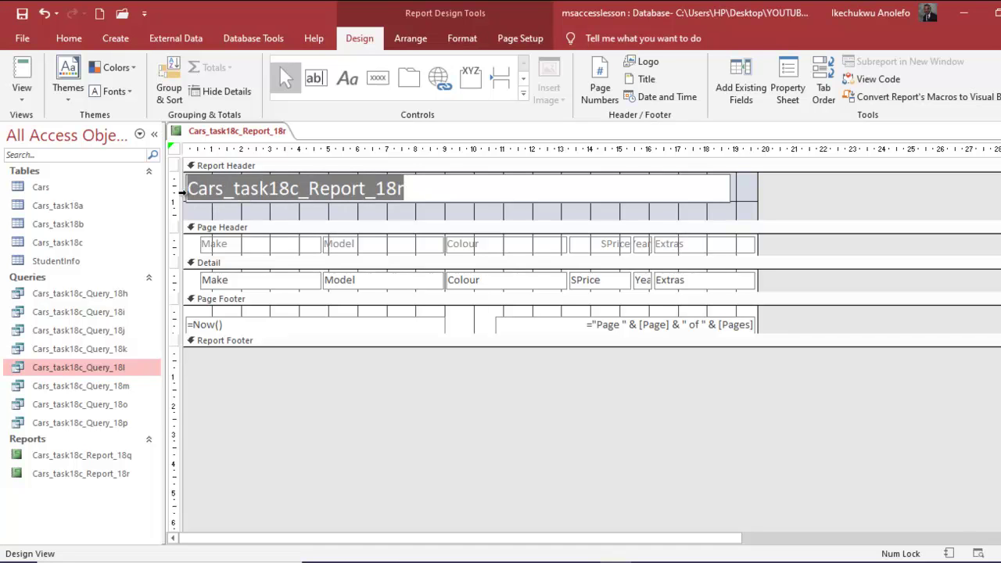
pyautogui.write('Asl')
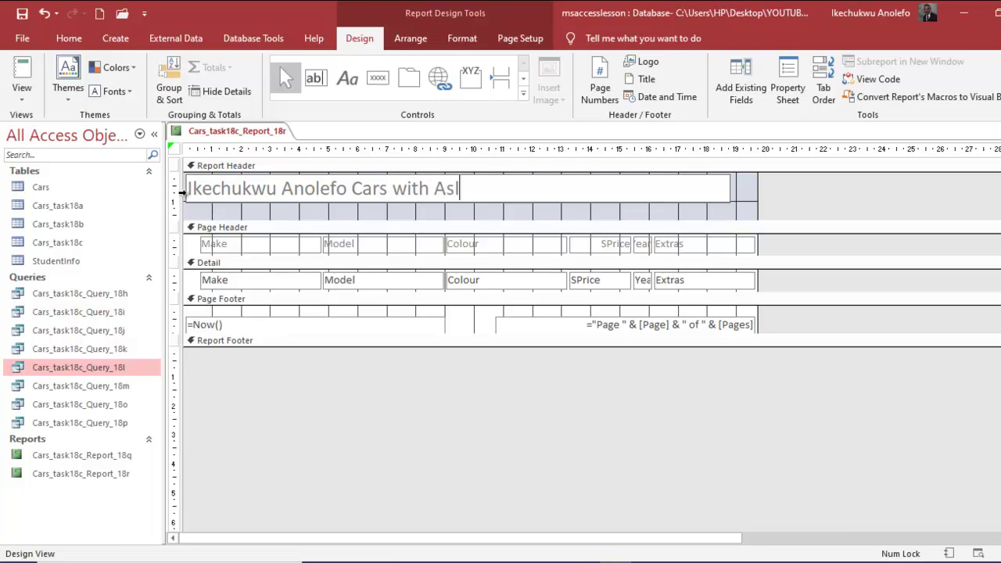
pyautogui.press('BackSpace')
pyautogui.press('BackSpace')
pyautogui.write('lloy Wheels')
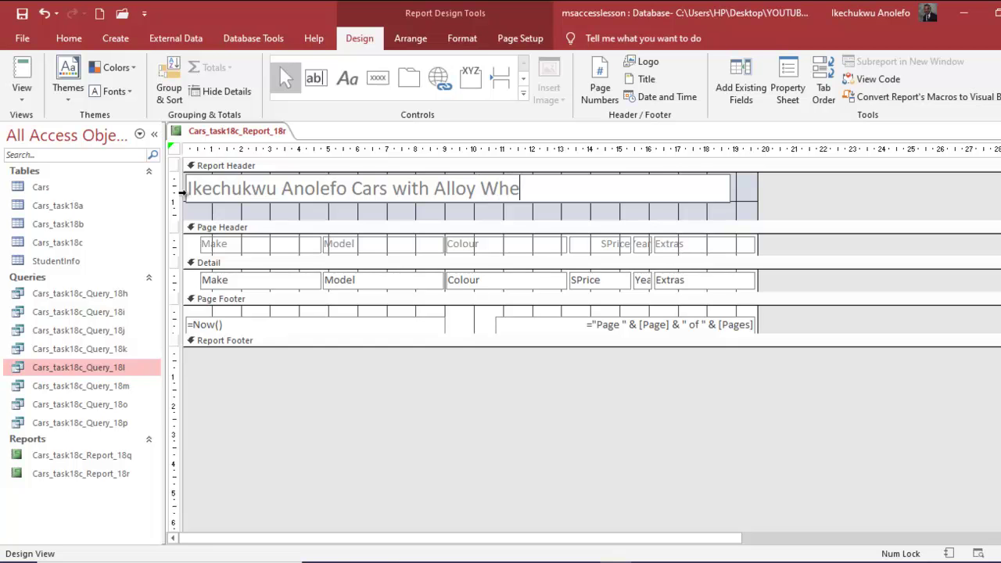
pyautogui.moveTo(774, 557)
pyautogui.click(774, 501)
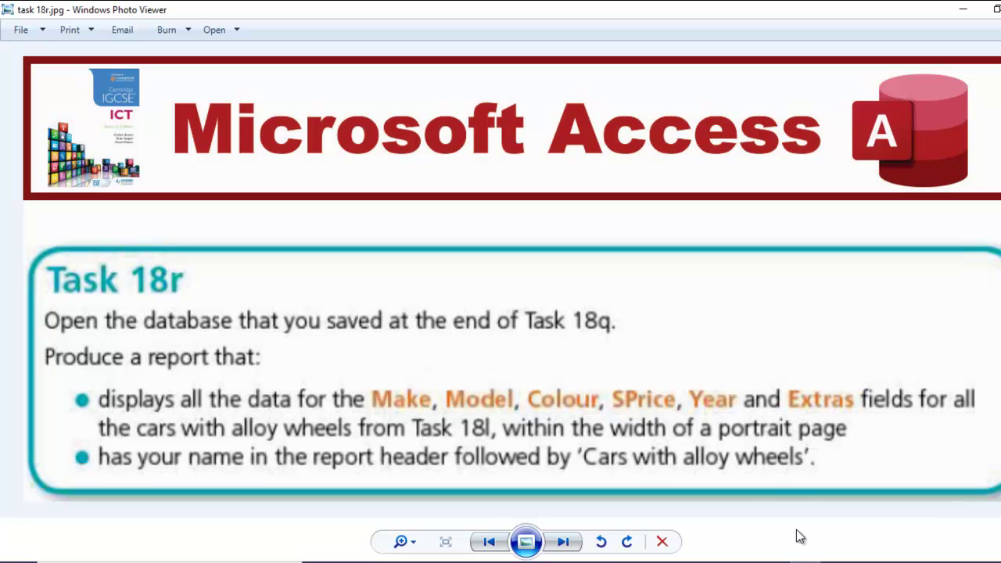
pyautogui.moveTo(618, 557)
pyautogui.click(618, 500)
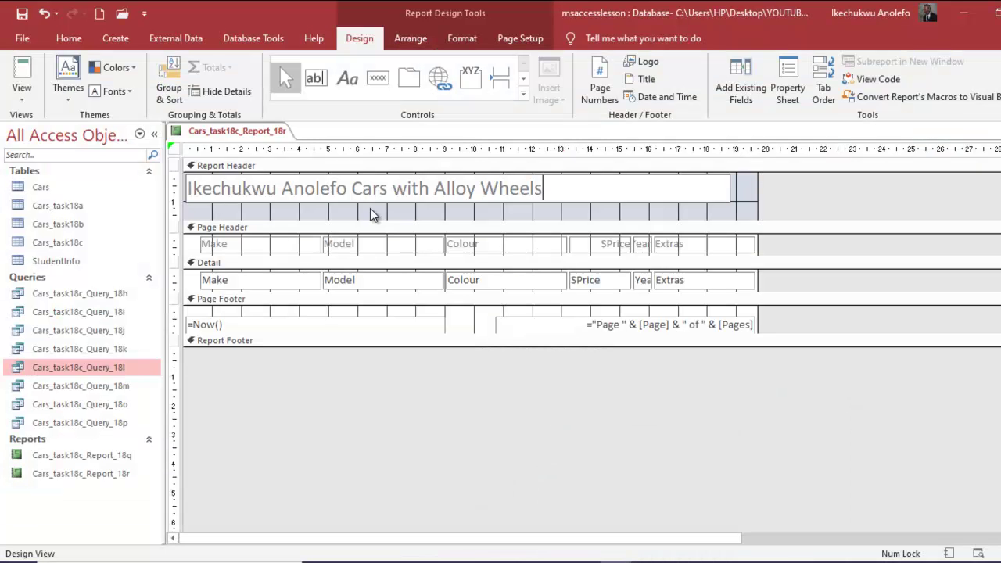
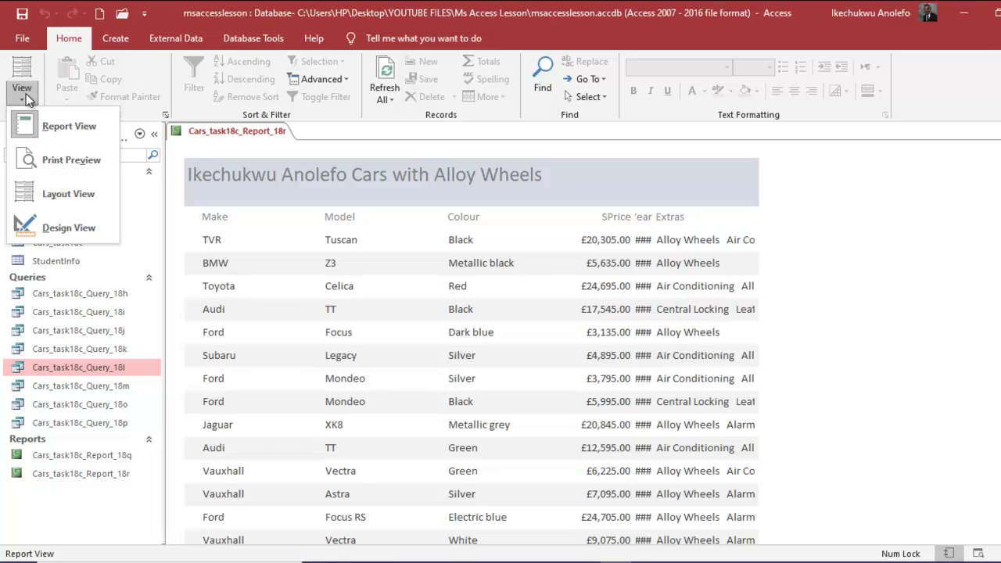
# Switch the report to Layout View and narrow the Make column.
pyautogui.click(50, 193)
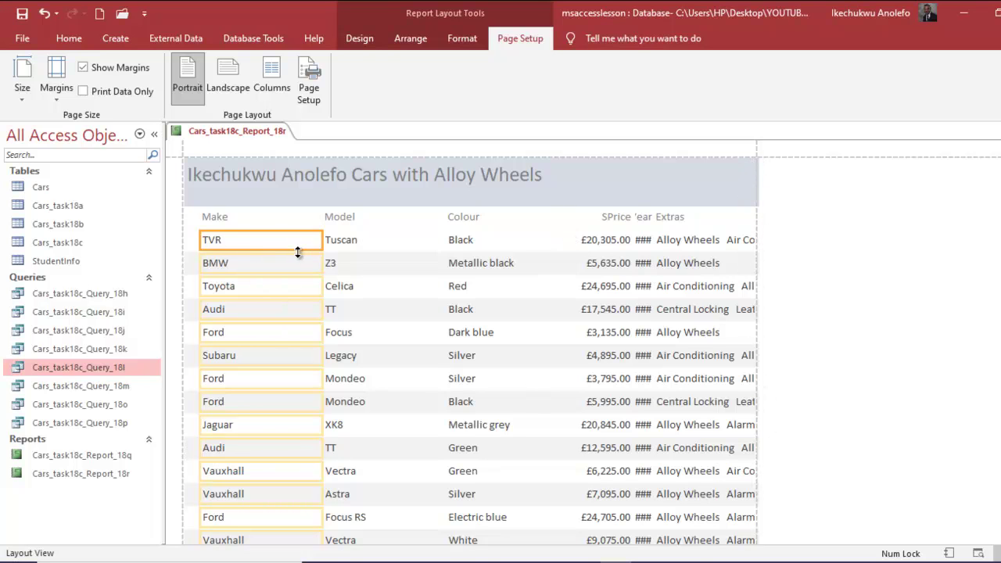
pyautogui.click(216, 219)
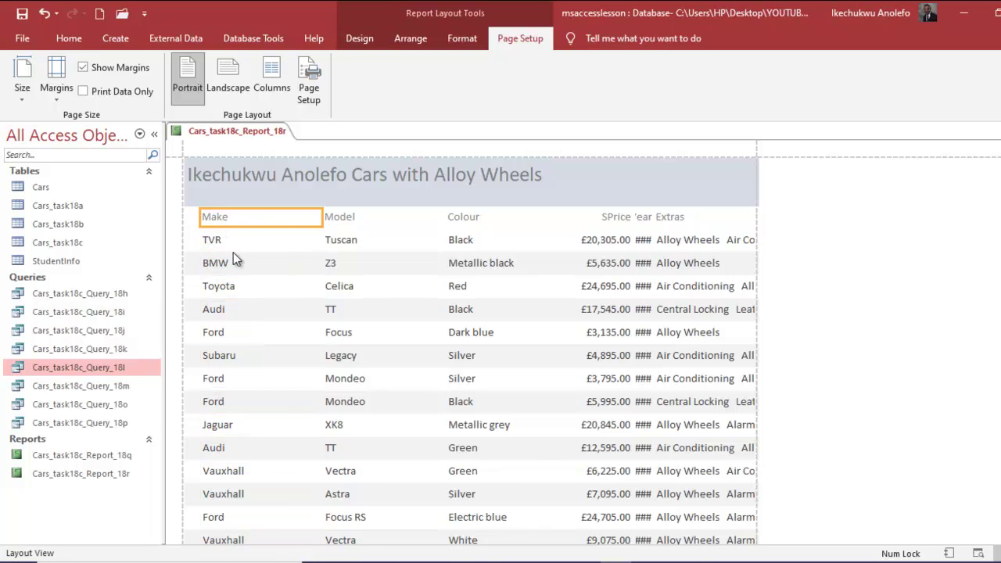
pyautogui.keyDown('shift'); pyautogui.click(223, 242); pyautogui.keyUp('shift')
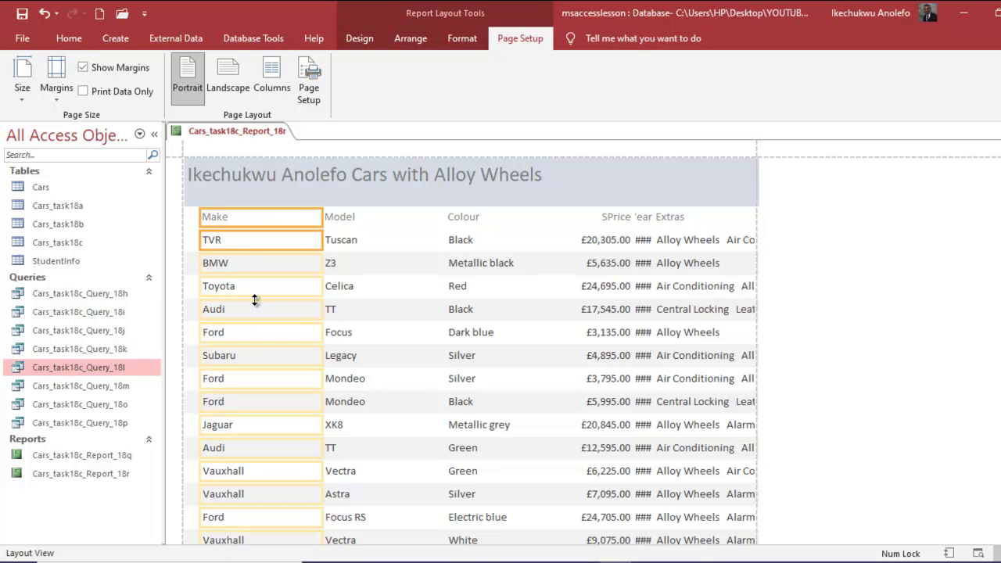
pyautogui.moveTo(322, 220); pyautogui.dragTo(257, 221)
# Move the Model column left beside Make and narrow it.
pyautogui.click(338, 199)
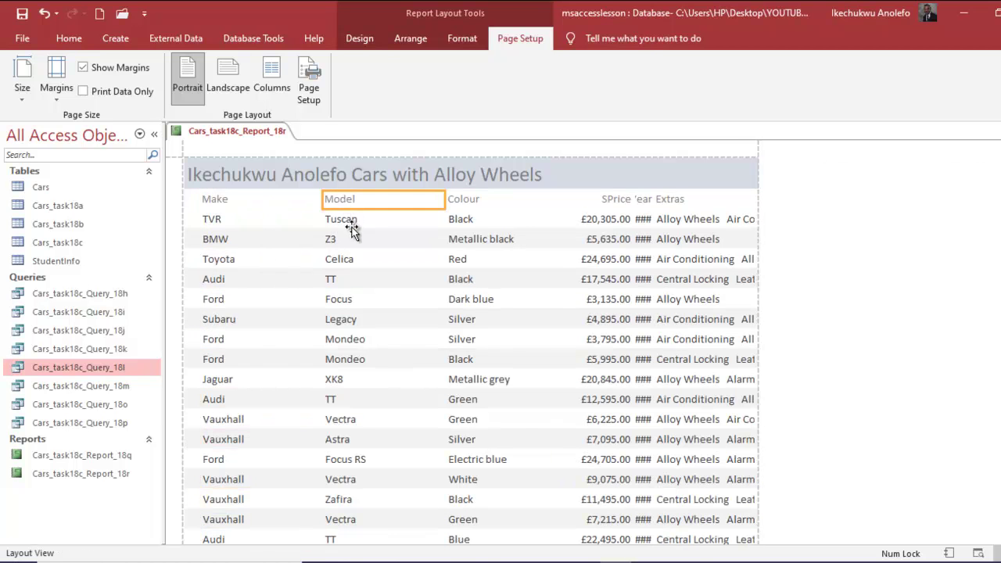
pyautogui.click(334, 223)
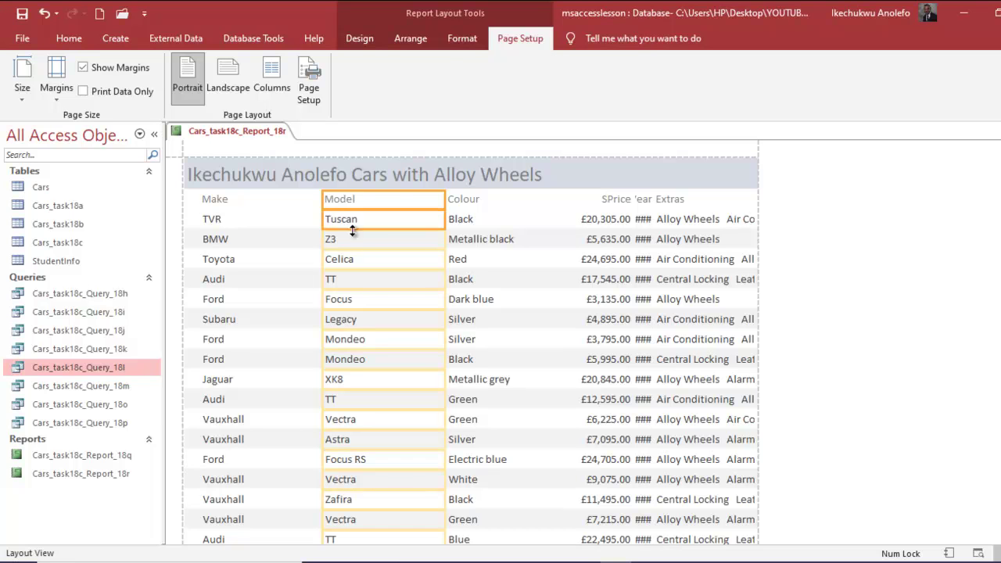
pyautogui.moveTo(377, 202); pyautogui.dragTo(312, 206)
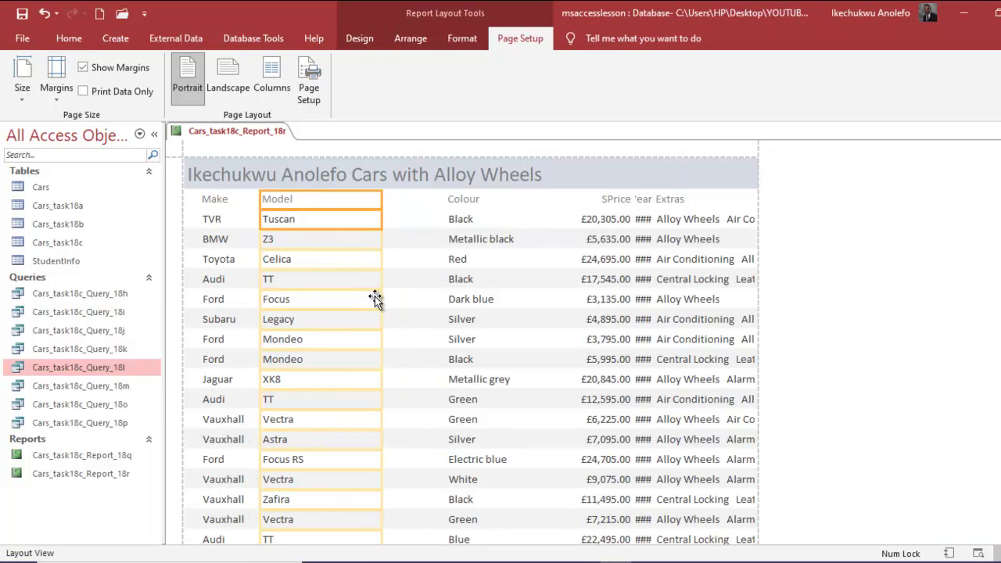
pyautogui.moveTo(383, 243); pyautogui.dragTo(318, 259)
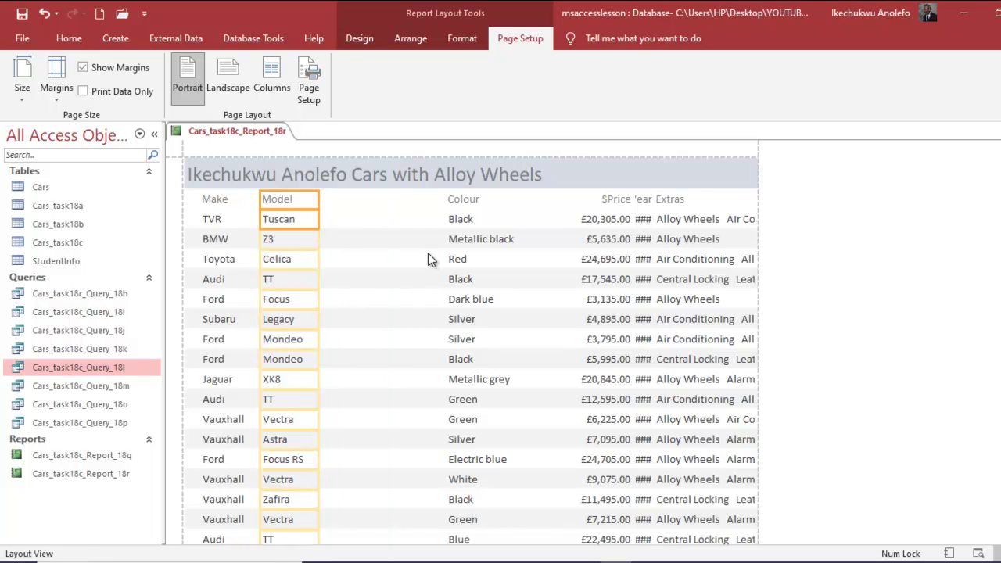
pyautogui.click(457, 202)
# Narrow the Colour column and nudge it slightly right next to Model.
pyautogui.click(458, 219)
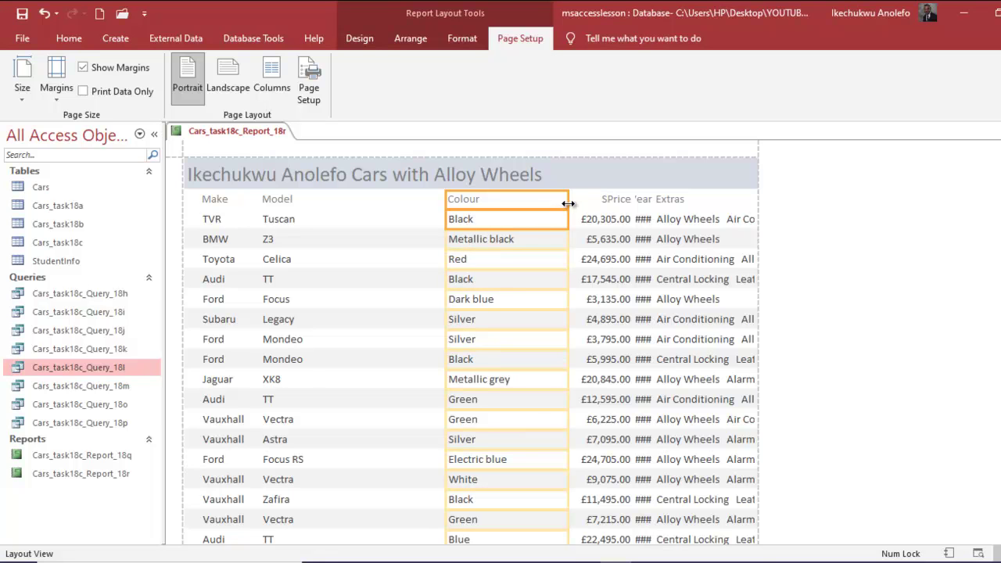
pyautogui.moveTo(568, 203); pyautogui.dragTo(341, 201)
pyautogui.scroll(-4, 484, 357)
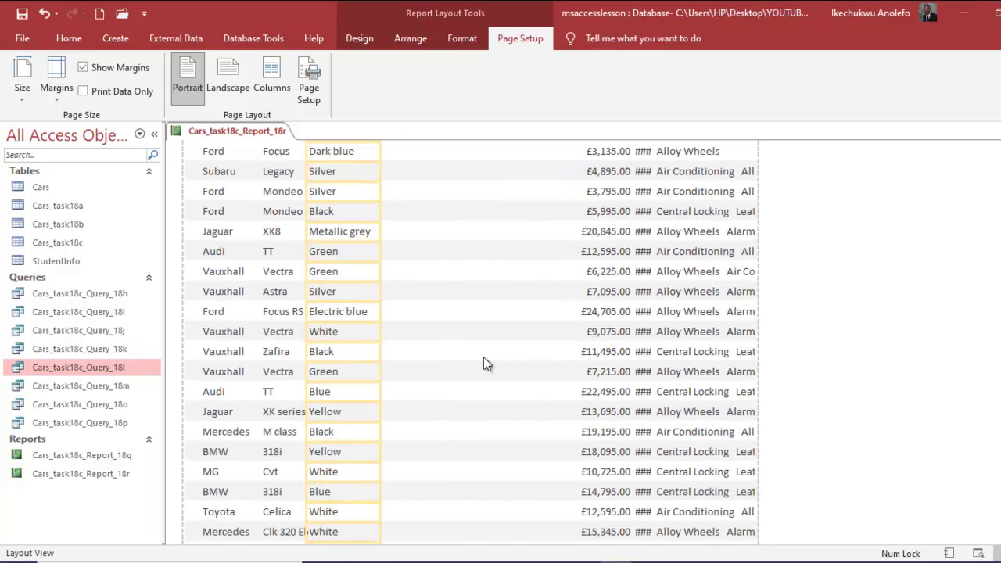
pyautogui.scroll(4, 483, 357)
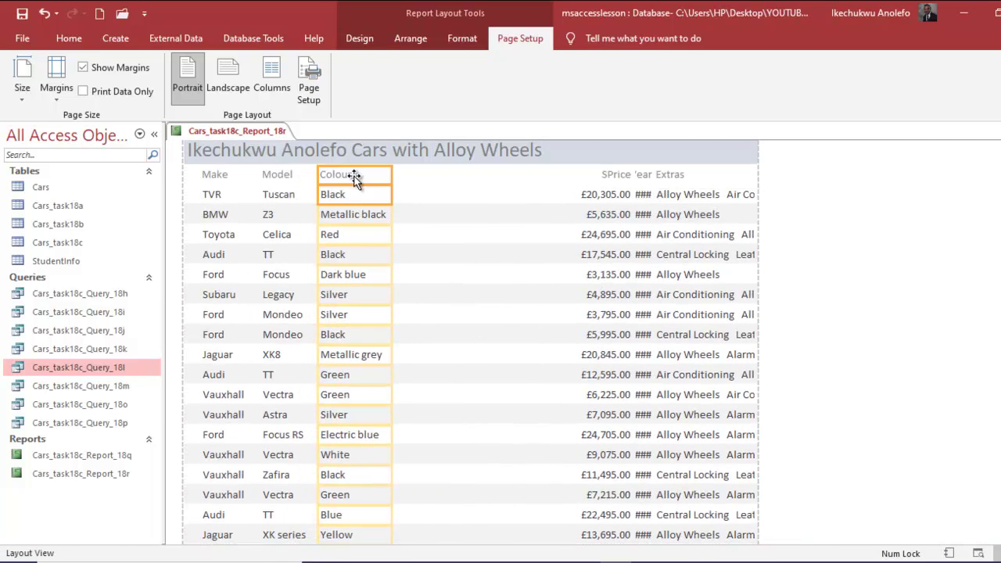
pyautogui.scroll(-3, 369, 252)
pyautogui.scroll(-3, 371, 256)
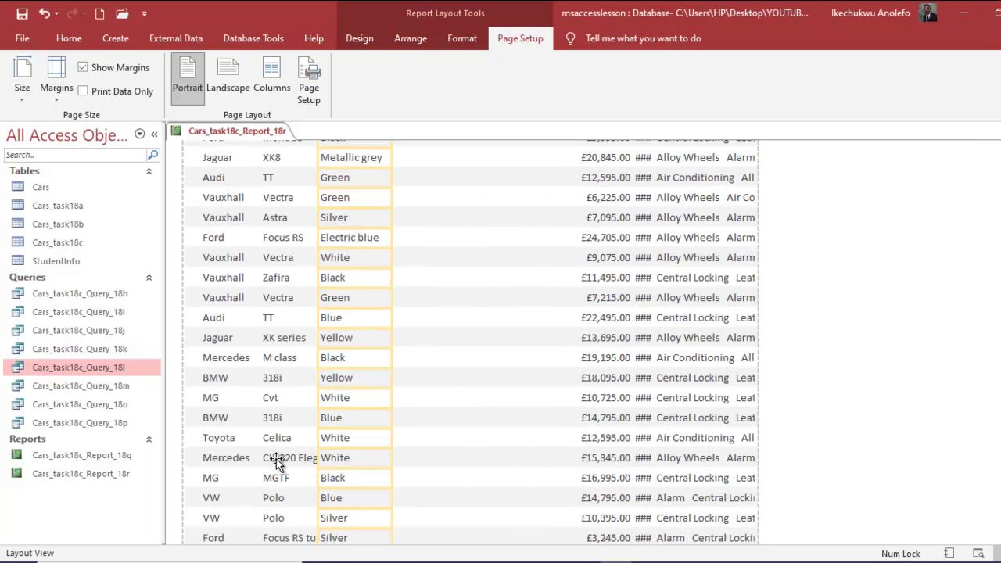
pyautogui.scroll(-5, 297, 464)
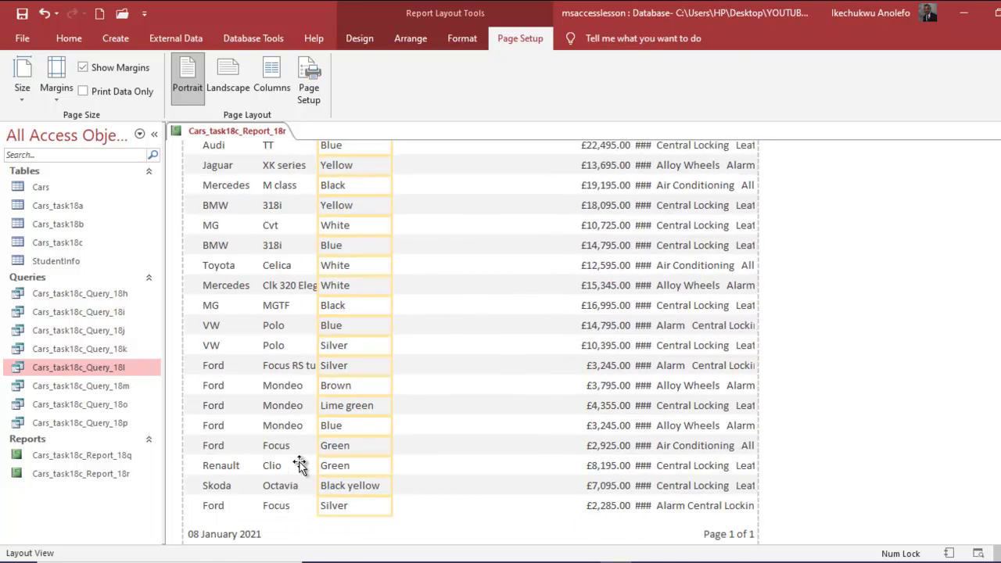
pyautogui.scroll(10, 298, 464)
pyautogui.moveTo(365, 181); pyautogui.dragTo(374, 182)
pyautogui.scroll(-7, 383, 254)
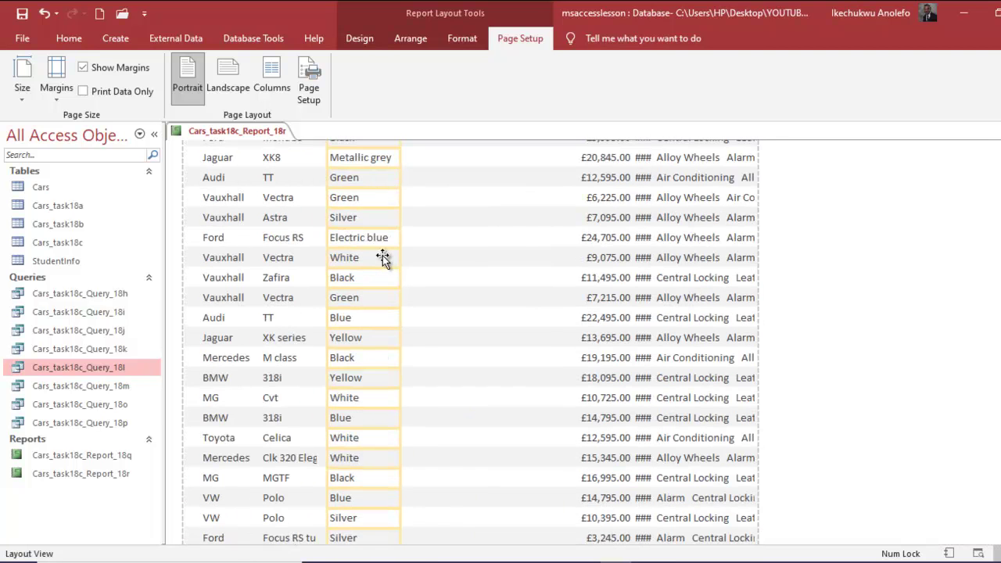
# Shift the Model column slightly right to line it up with Colour.
pyautogui.click(283, 409)
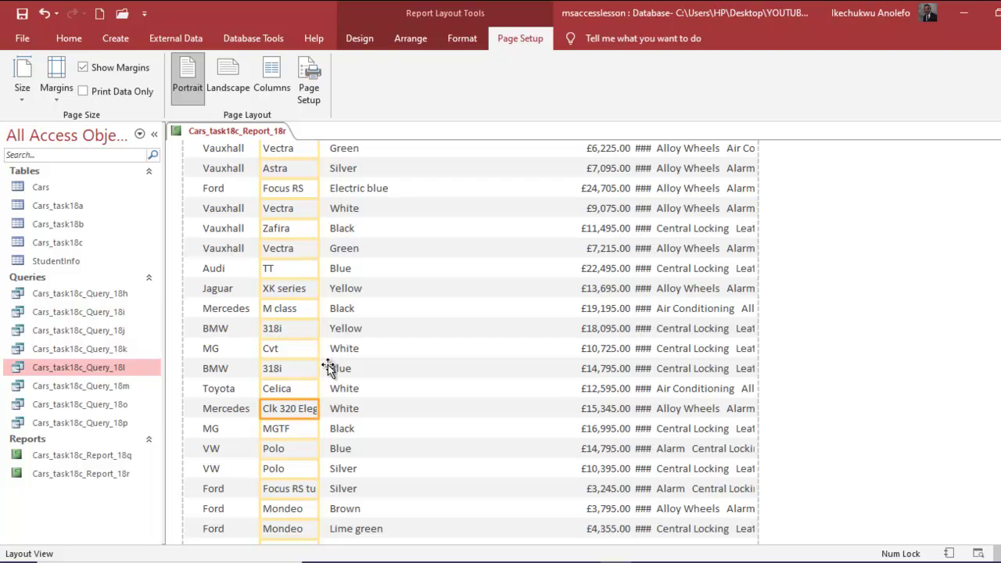
pyautogui.scroll(2, 332, 192)
pyautogui.scroll(5, 316, 222)
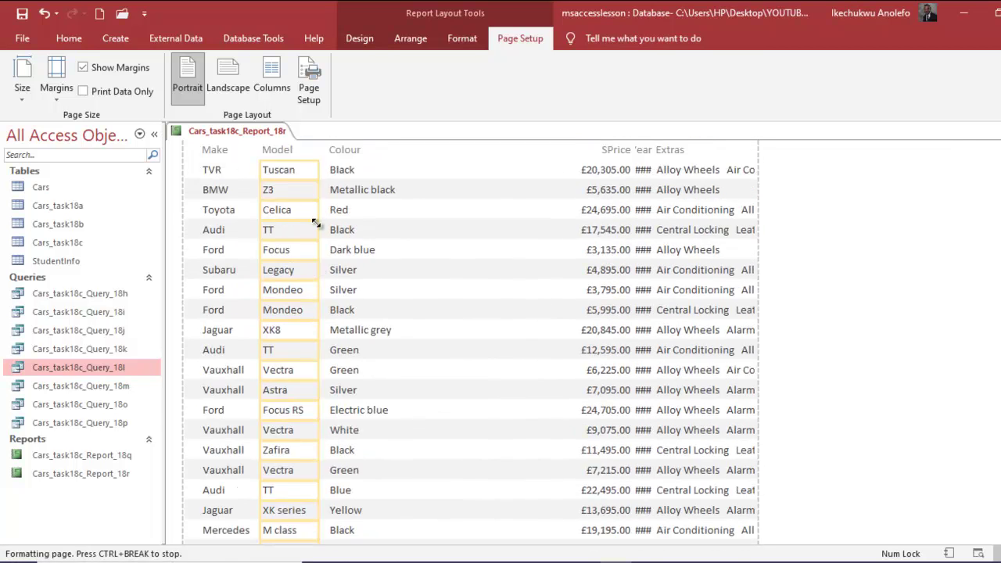
pyautogui.click(312, 218)
pyautogui.moveTo(319, 200); pyautogui.dragTo(327, 200)
pyautogui.scroll(-3, 376, 256)
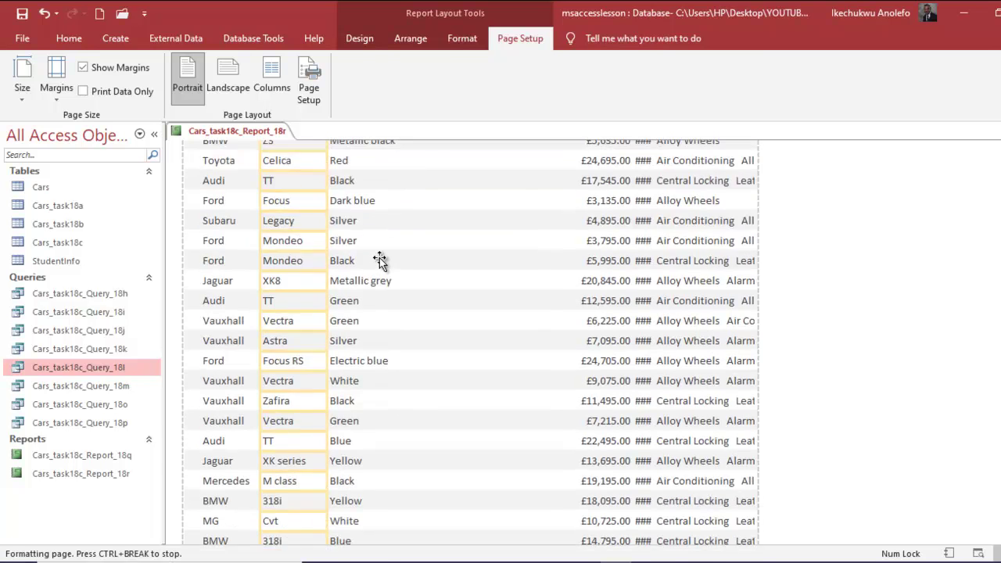
pyautogui.scroll(-3, 380, 260)
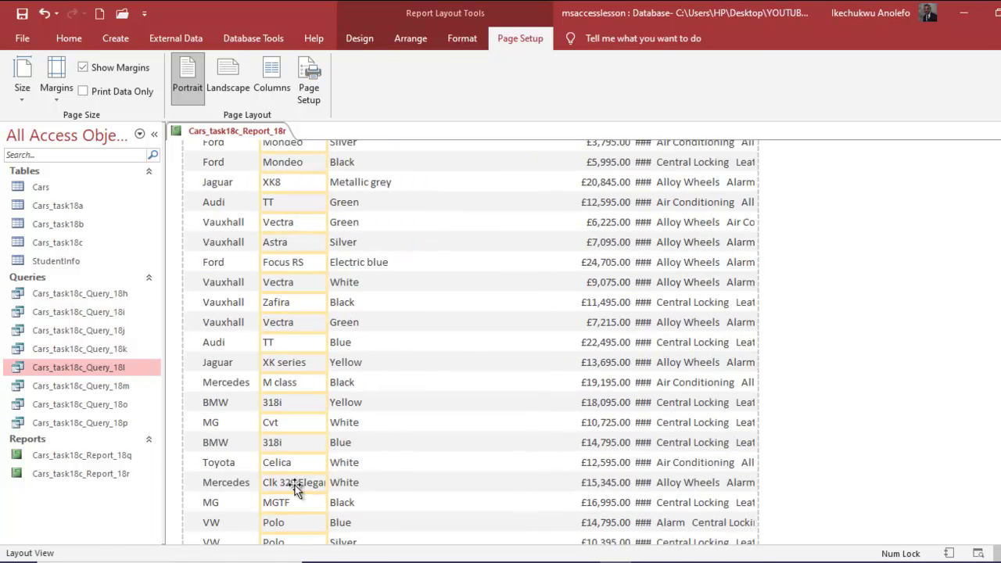
pyautogui.scroll(5, 337, 474)
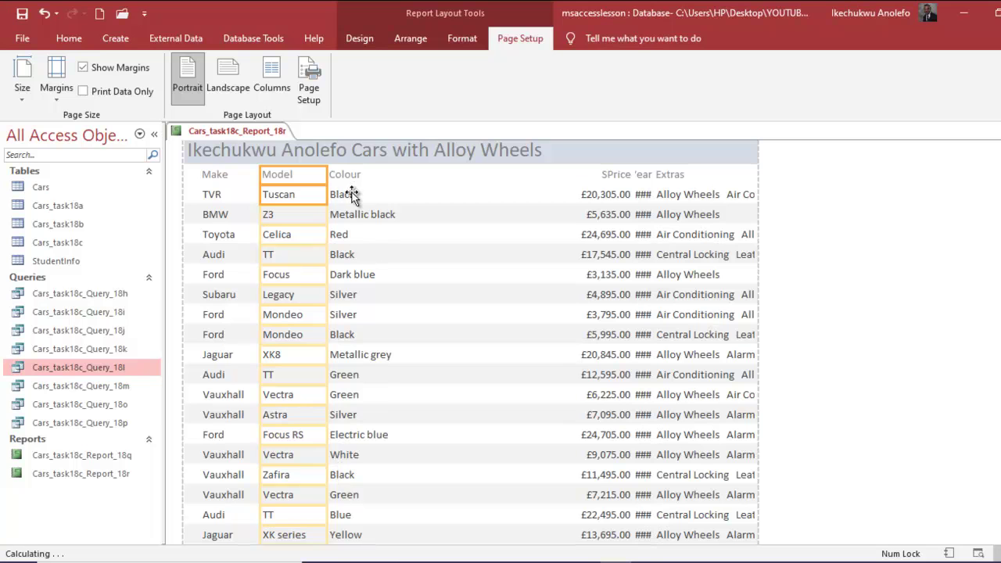
pyautogui.click(350, 176)
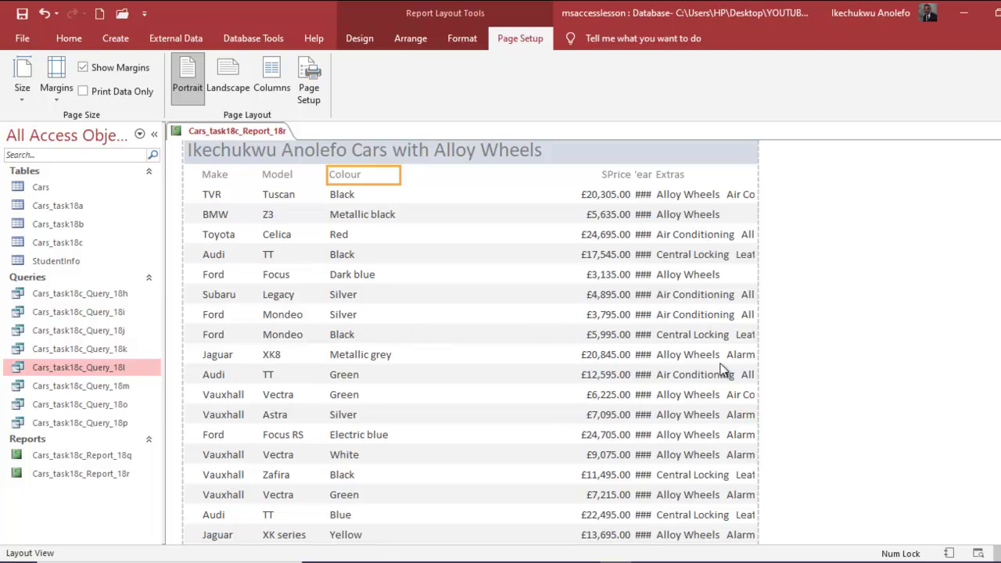
# Confirm Make, Model, Colour, SPrice, Year and Extras fit within the portrait page width.
pyautogui.click(845, 557)
pyautogui.click(978, 507)
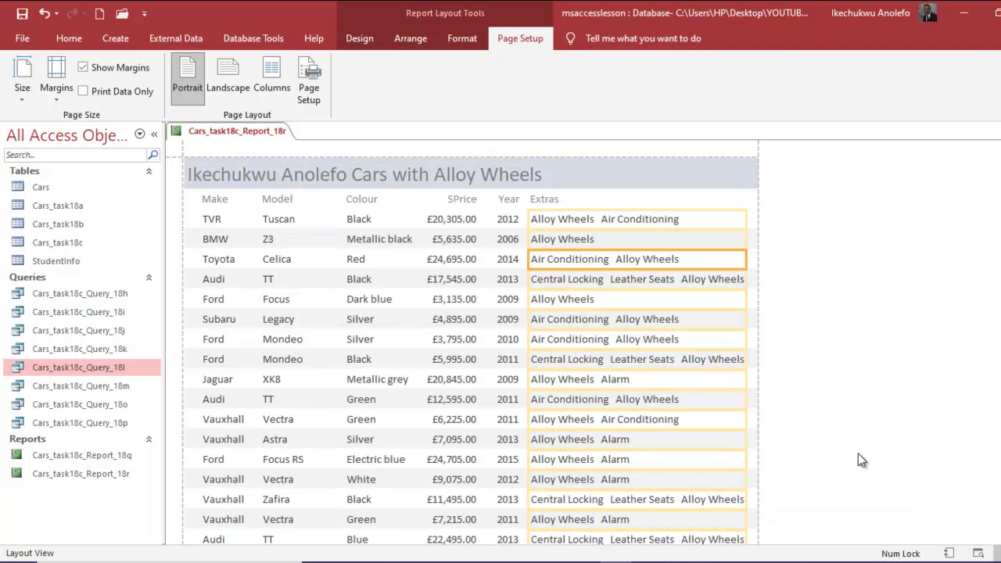
pyautogui.moveTo(839, 560)
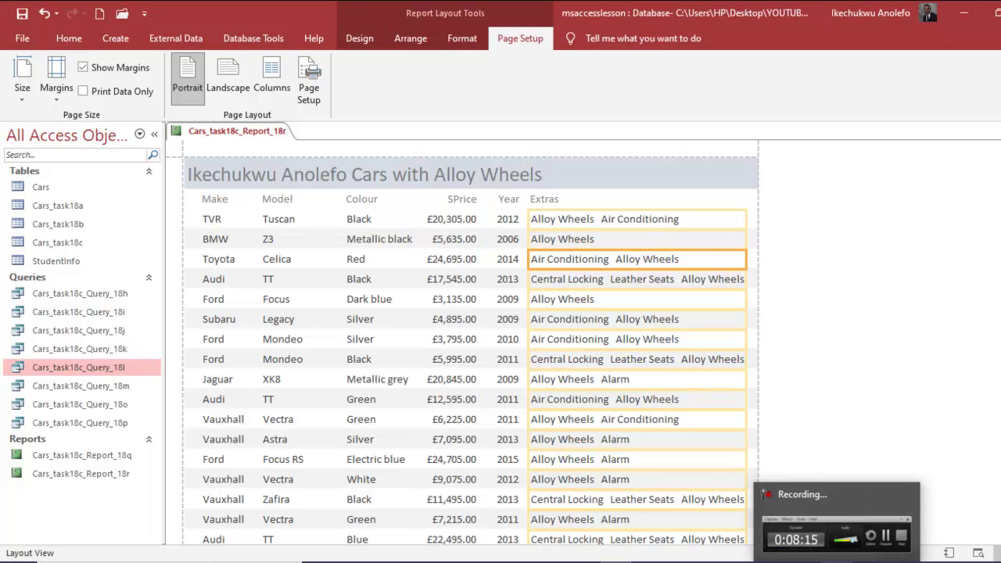
pyautogui.click(838, 557)
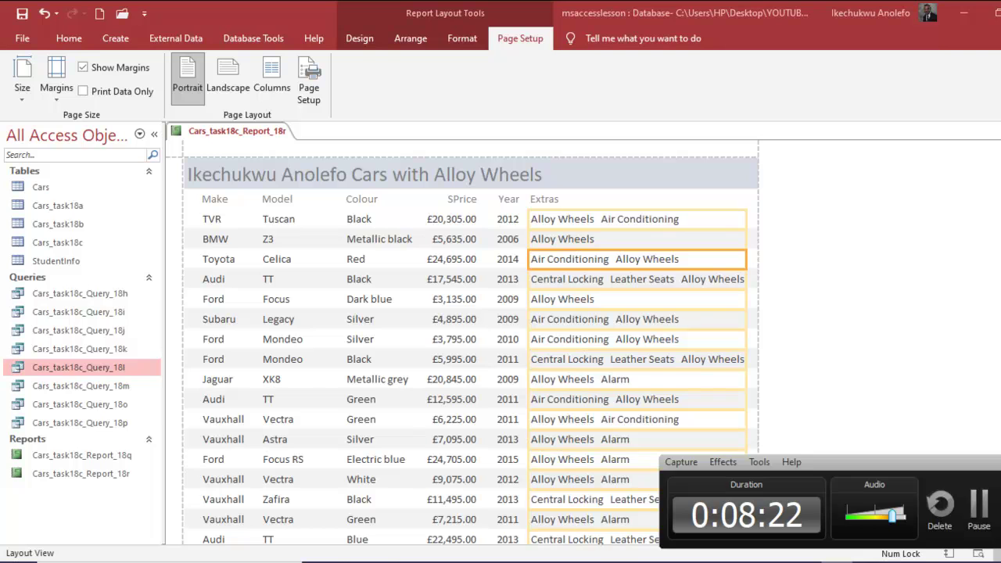
pyautogui.click(838, 560)
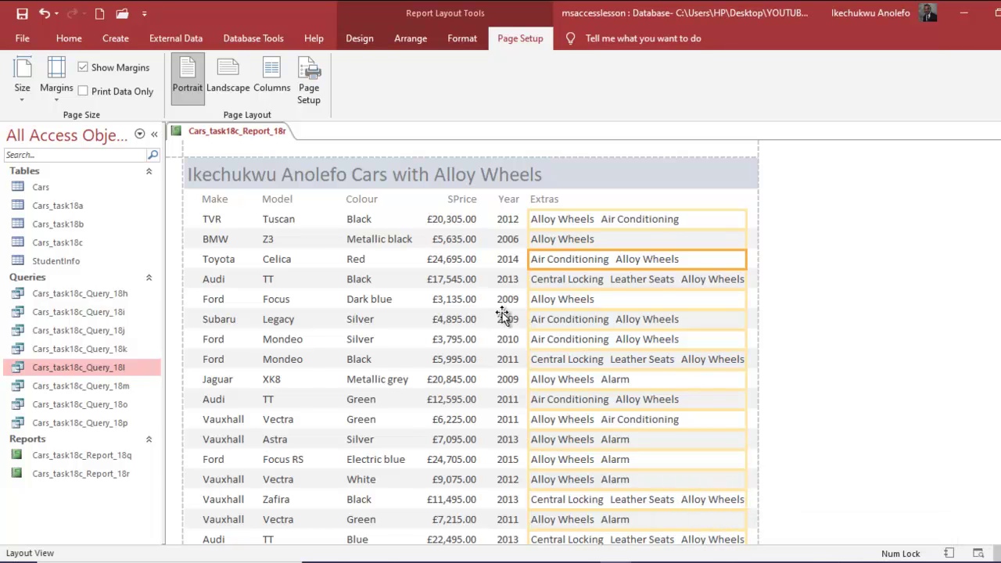
pyautogui.scroll(-5, 495, 270)
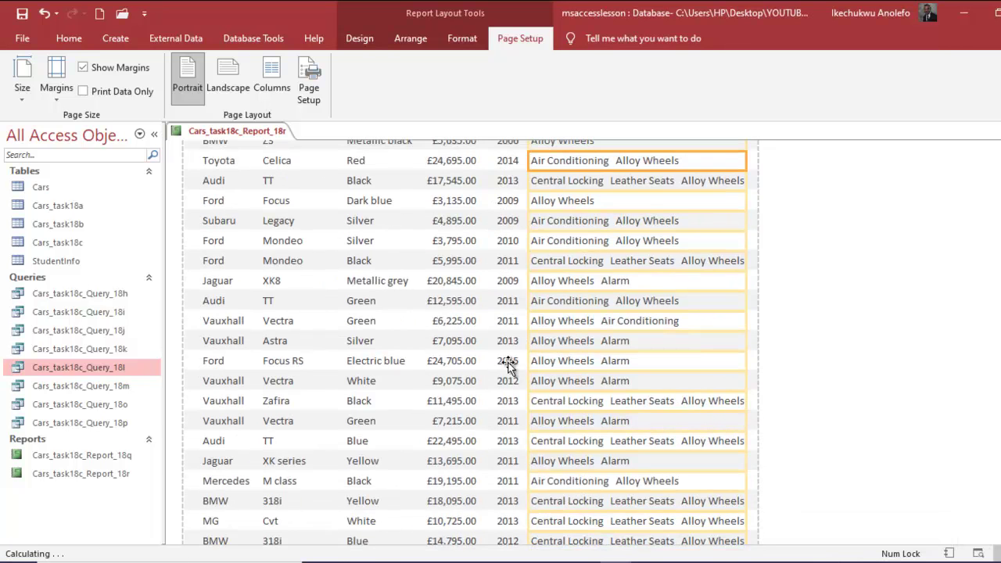
pyautogui.scroll(-5, 509, 365)
pyautogui.scroll(7, 509, 366)
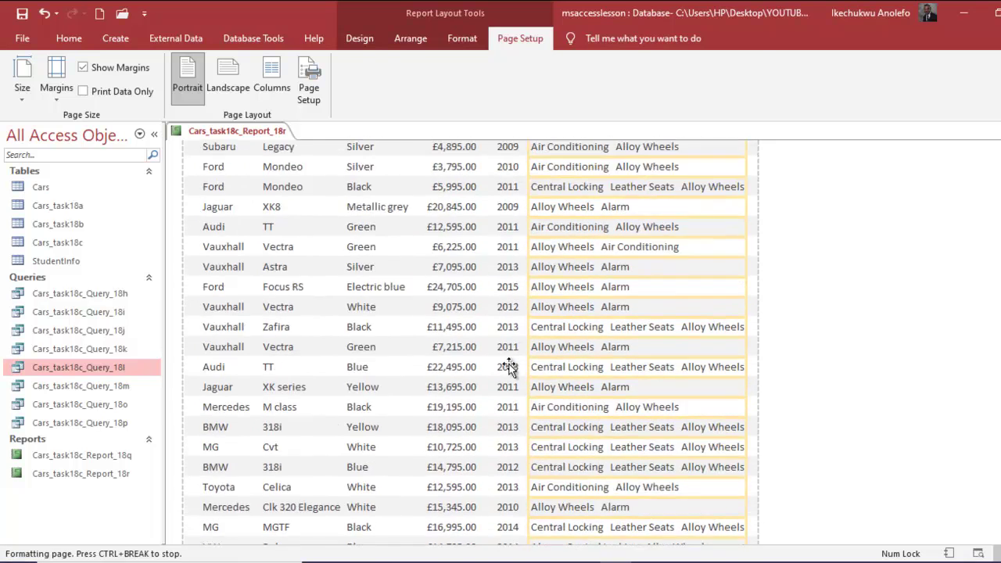
pyautogui.scroll(1, 508, 365)
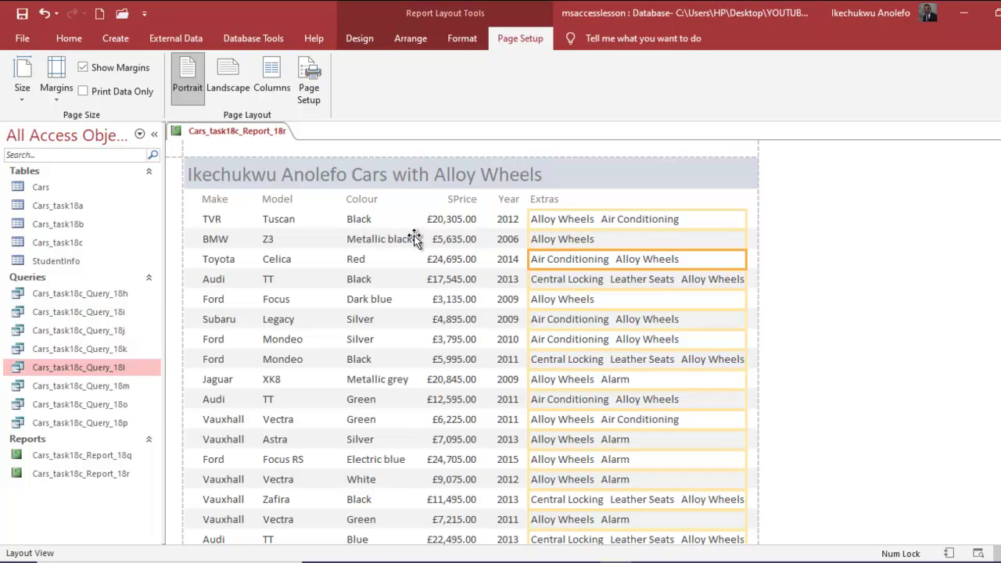
pyautogui.scroll(-5, 475, 242)
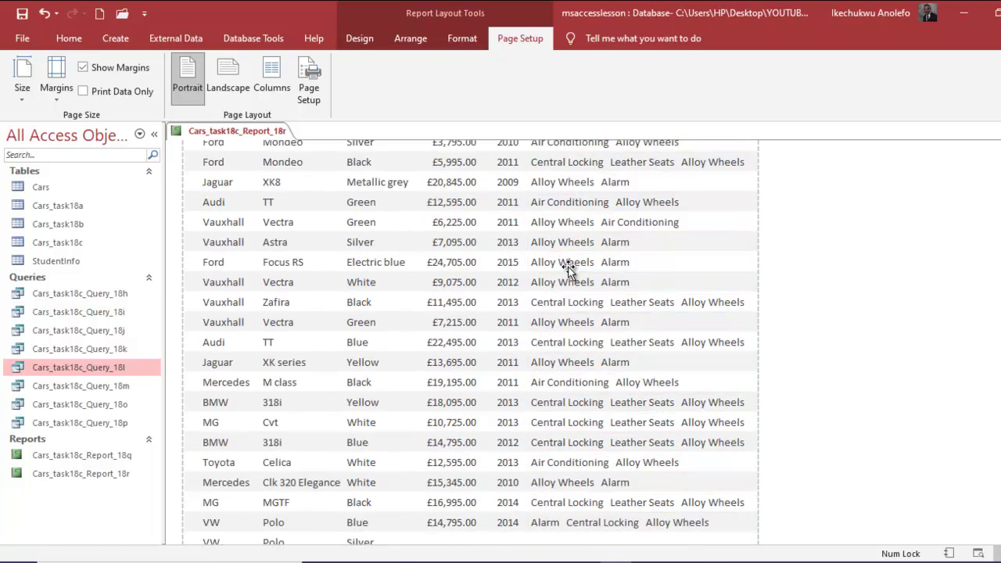
pyautogui.scroll(-3, 646, 380)
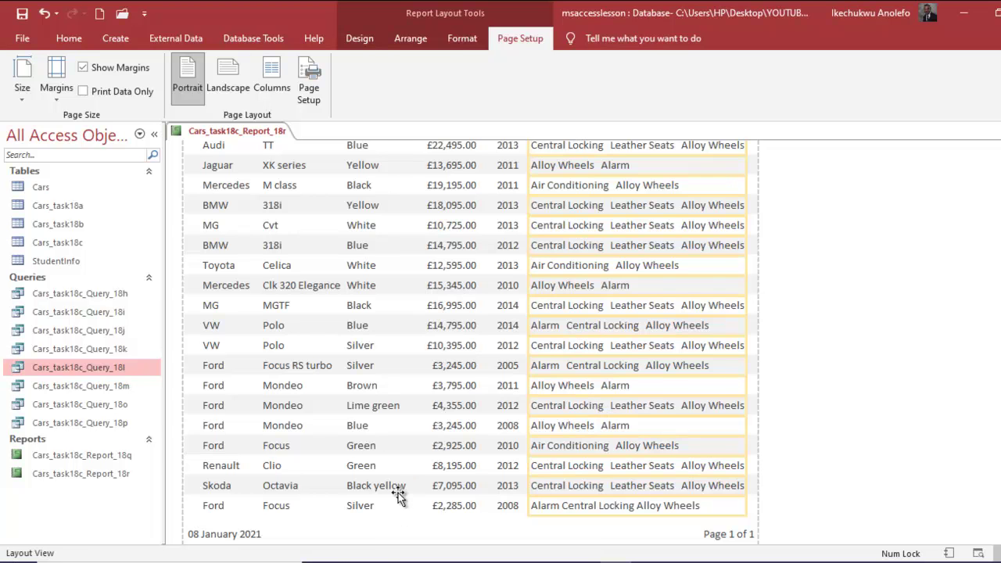
pyautogui.scroll(-3, 398, 495)
pyautogui.scroll(12, 398, 494)
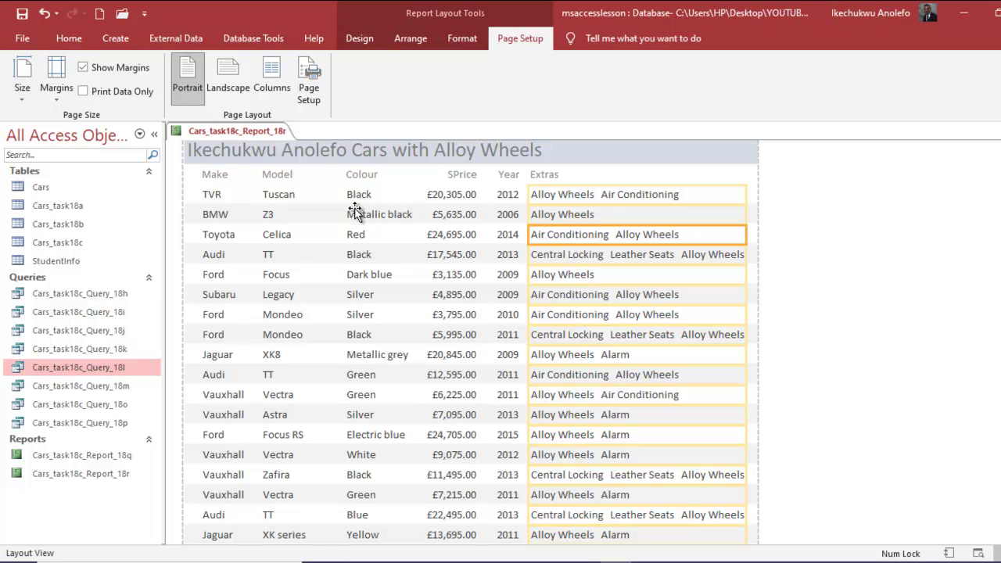
pyautogui.click(69, 39)
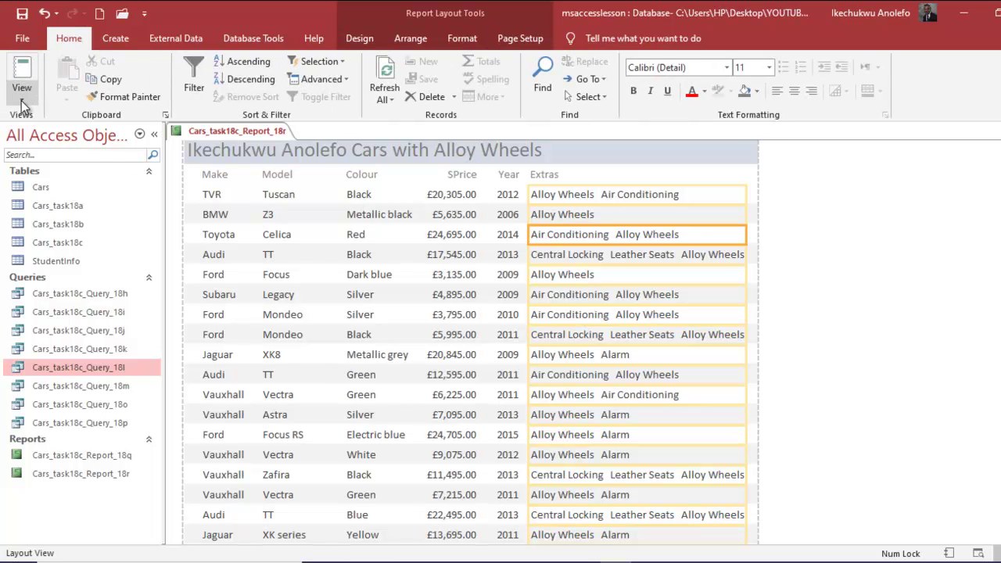
# Switch to Report View and review all six columns with their full extras.
pyautogui.click(21, 96)
pyautogui.click(48, 128)
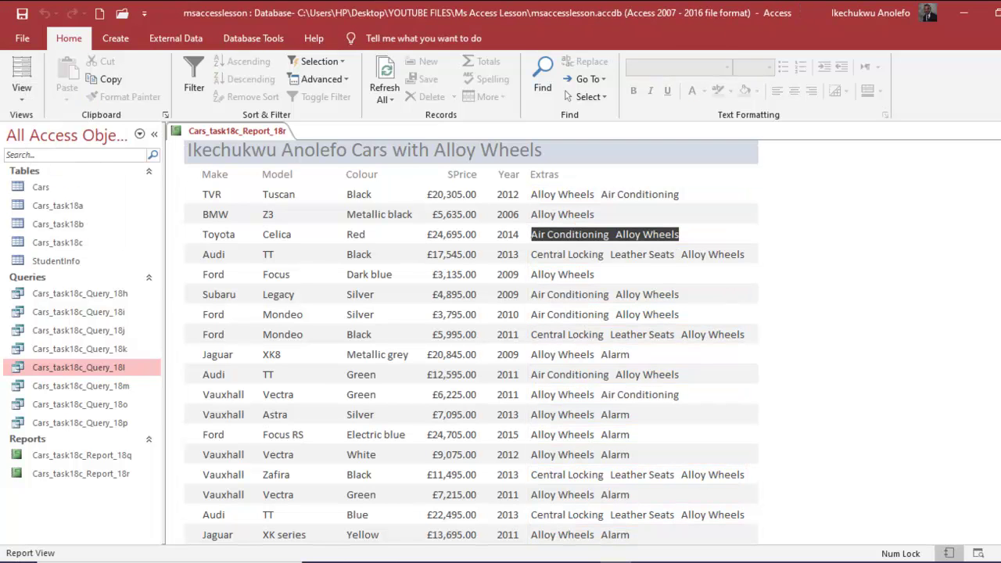
pyautogui.click(706, 234)
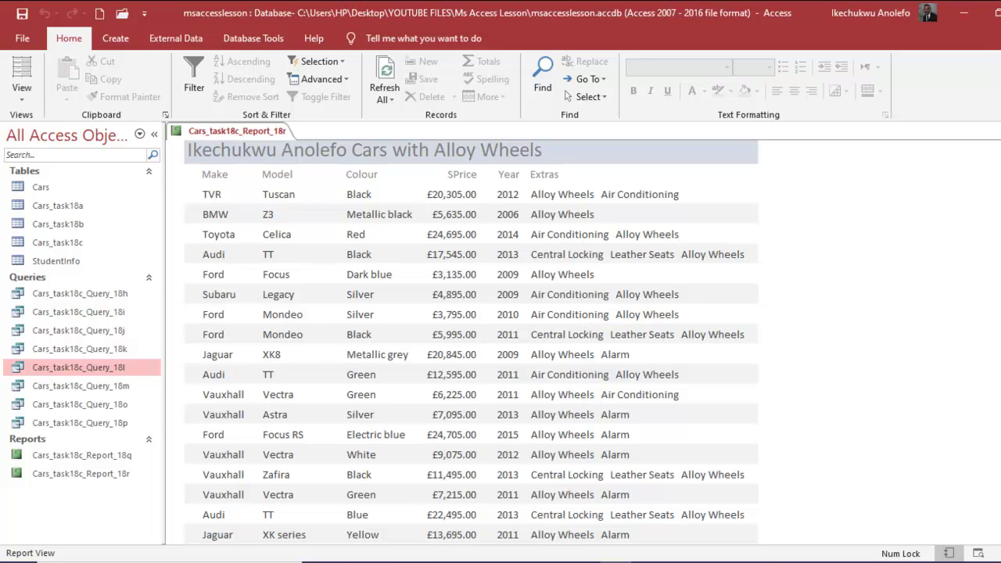
pyautogui.scroll(-5, 679, 234)
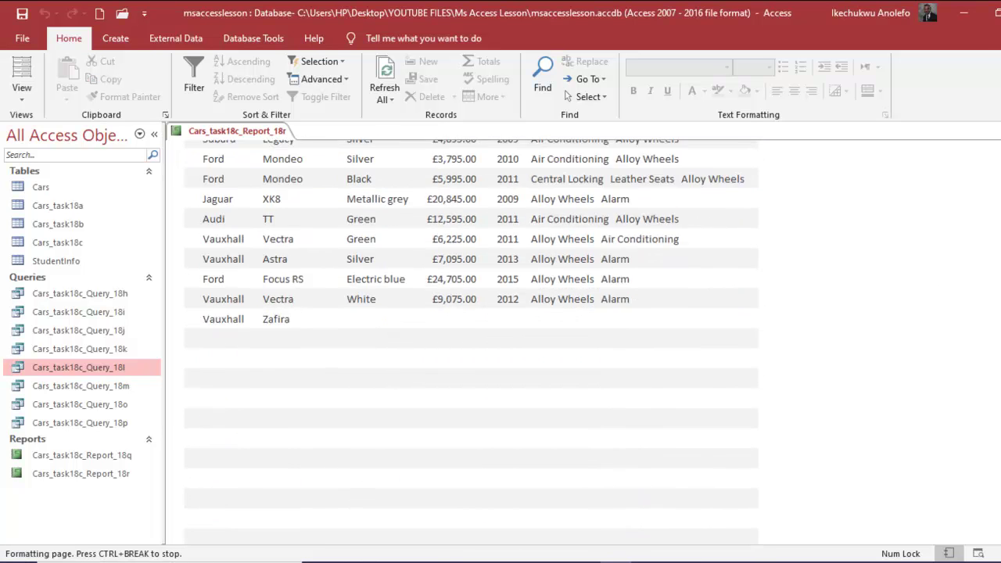
pyautogui.scroll(-2, 471, 336)
pyautogui.scroll(3, 472, 336)
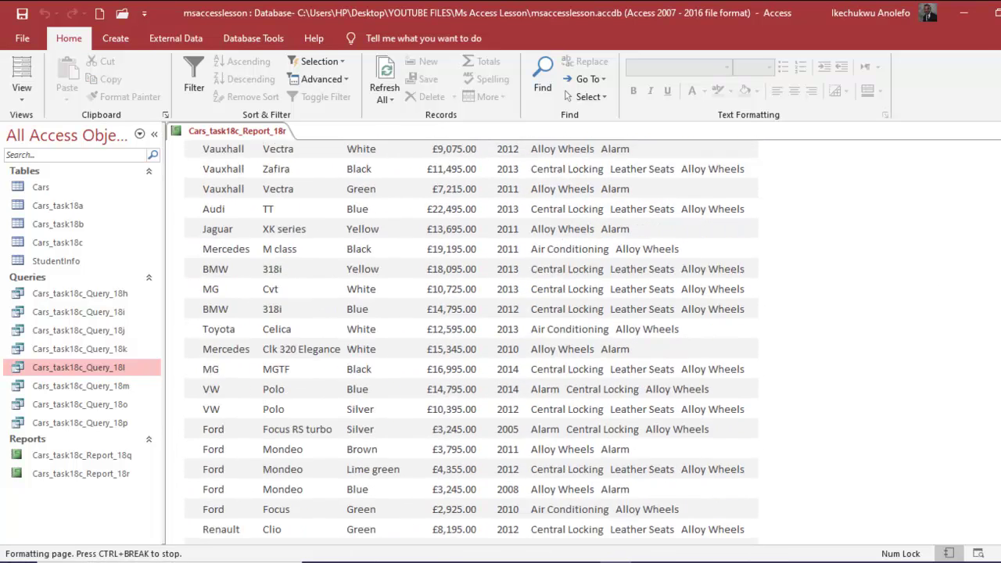
pyautogui.scroll(3, 680, 230)
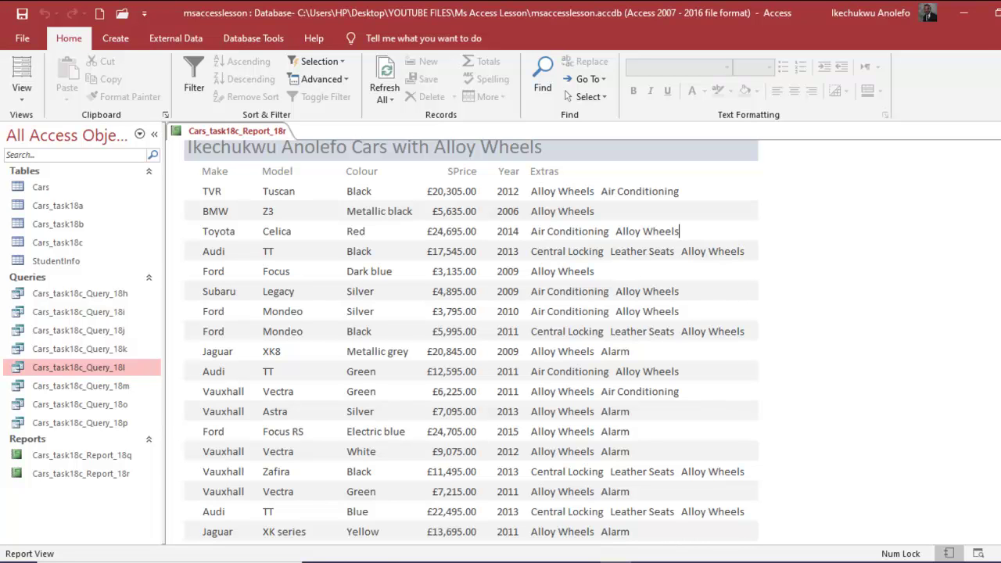
pyautogui.scroll(1, 669, 289)
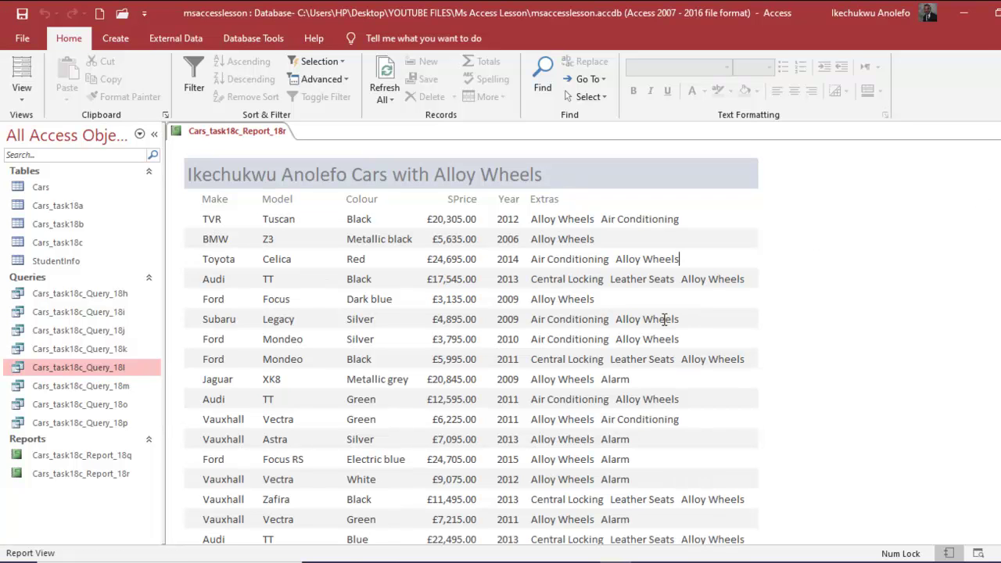